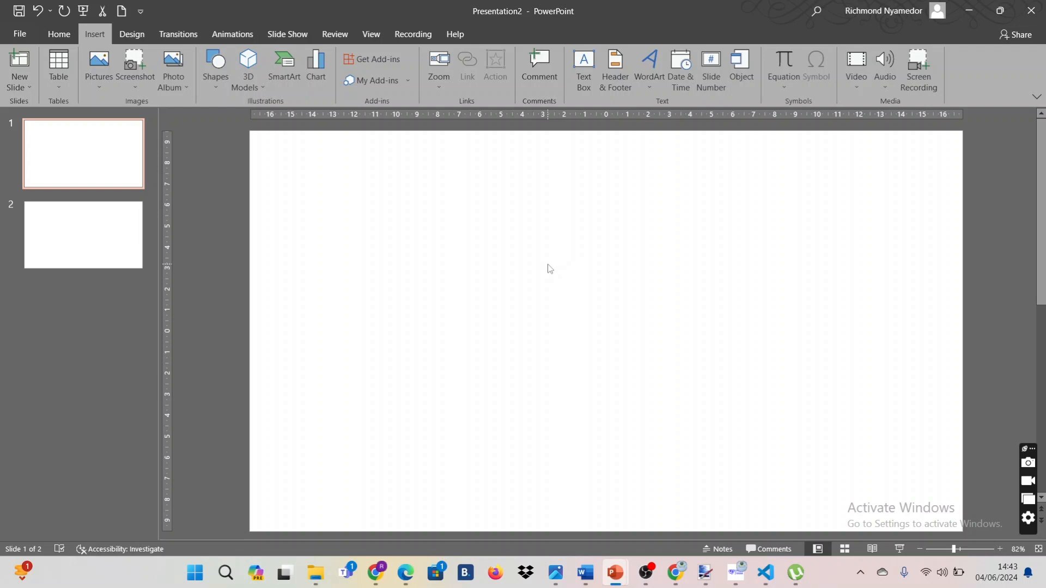
Step: Include an automatically updating date and time and the slide number in the slide header and footer settings
left_click(615, 68)
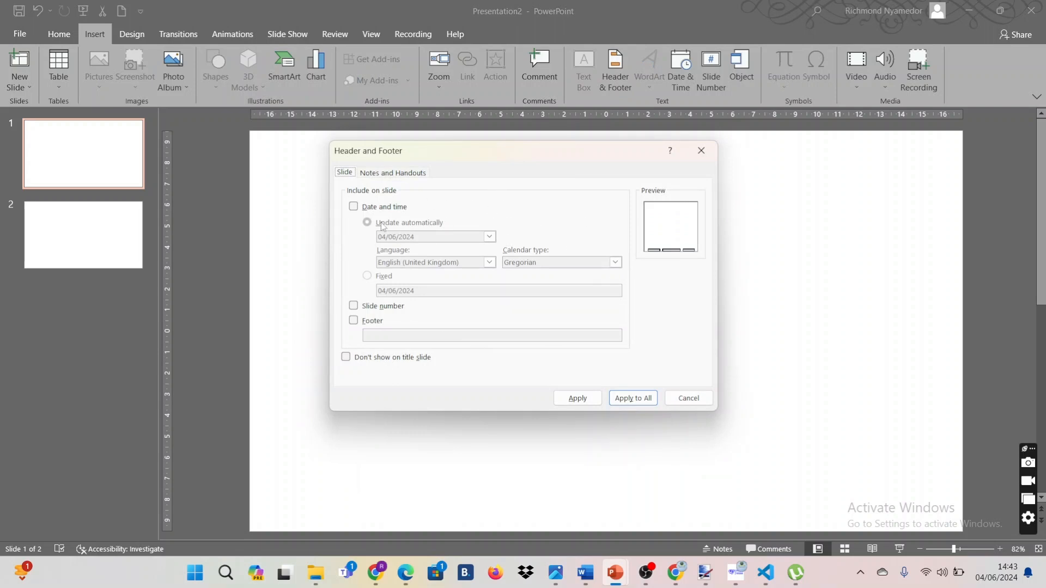
left_click(355, 207)
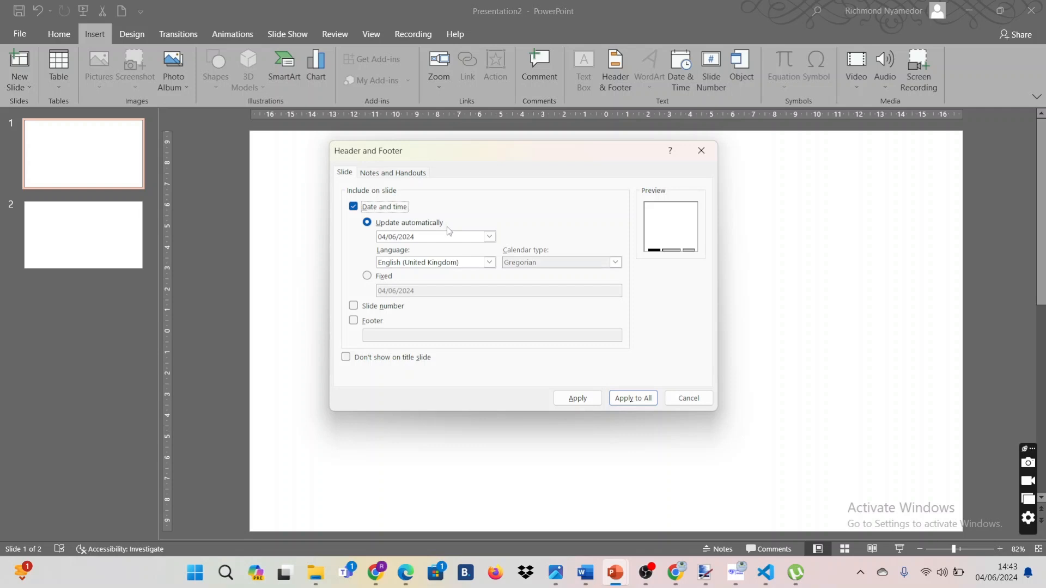
left_click(367, 276)
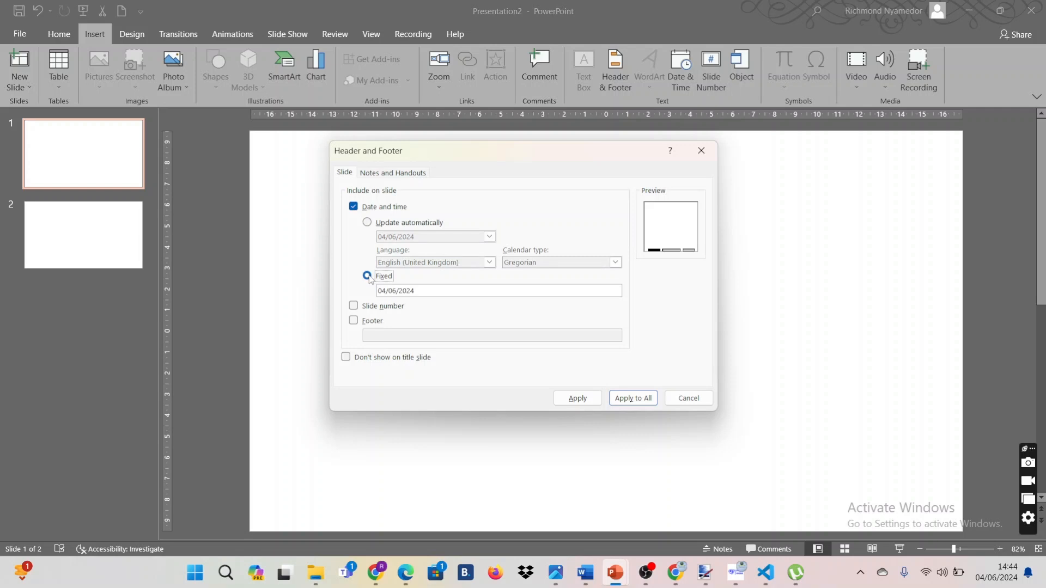
left_click(367, 222)
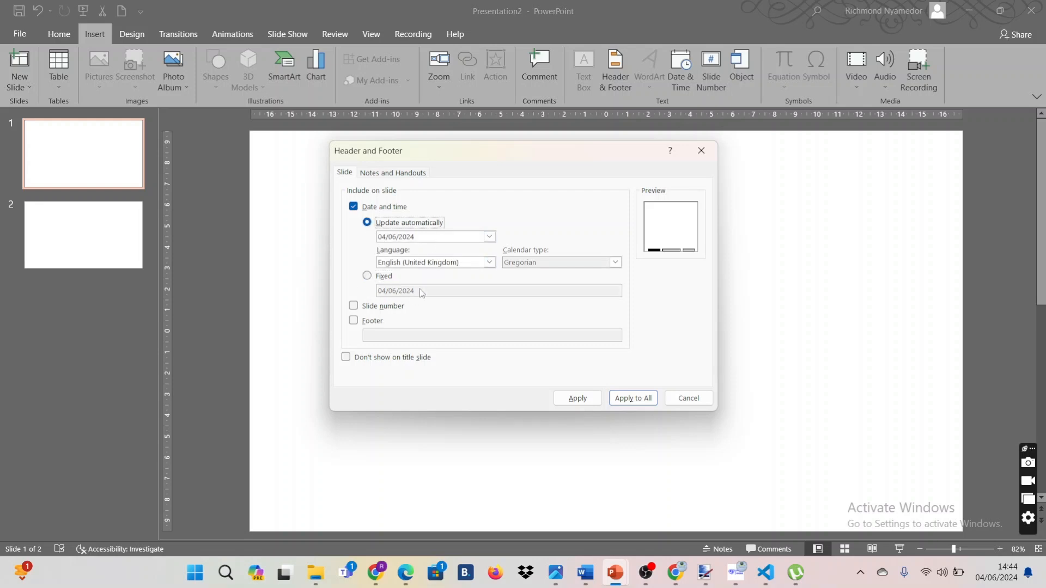
left_click(353, 307)
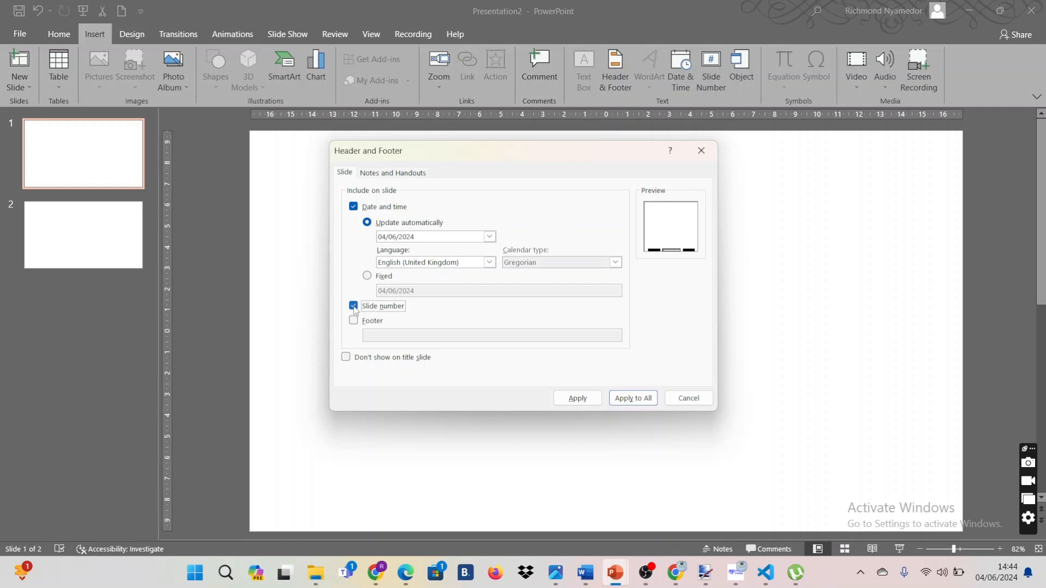
Step: Enable the slide footer with the text "TUTORIALS ACADEMY"
left_click(354, 321)
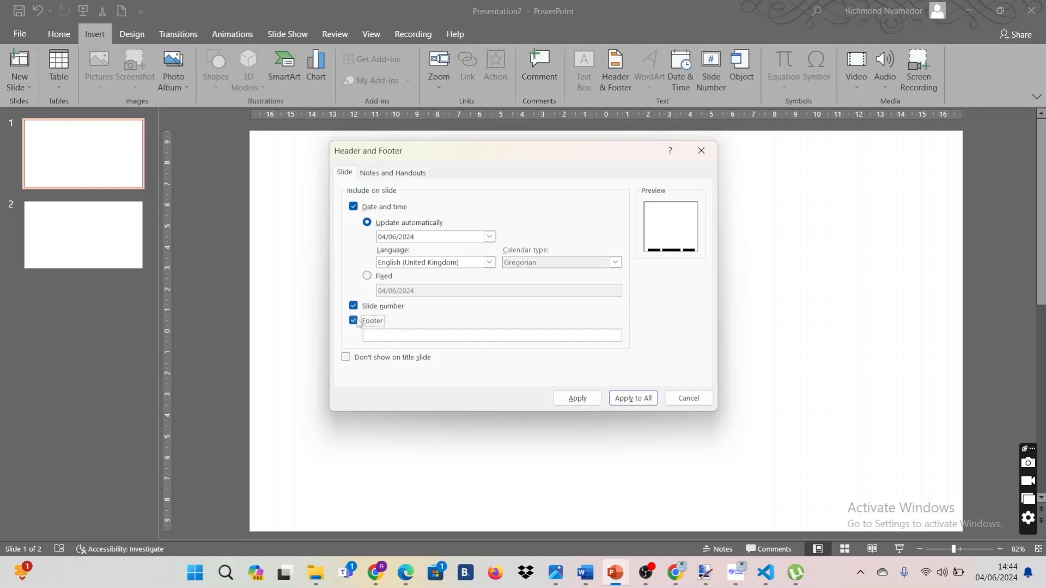
left_click(540, 335)
type("TUTORIALS ACADEMY")
left_click(354, 321)
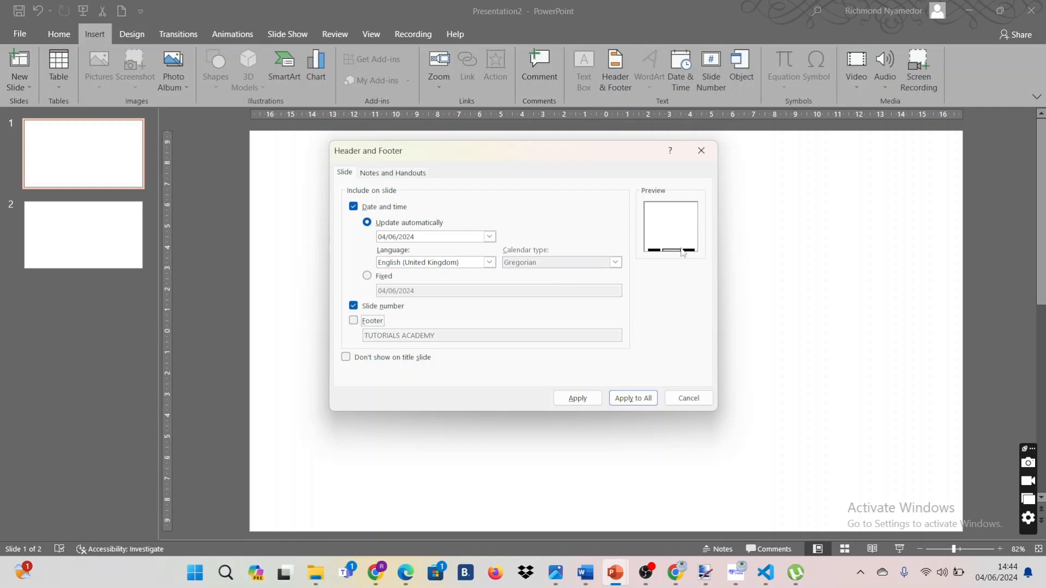
left_click(354, 321)
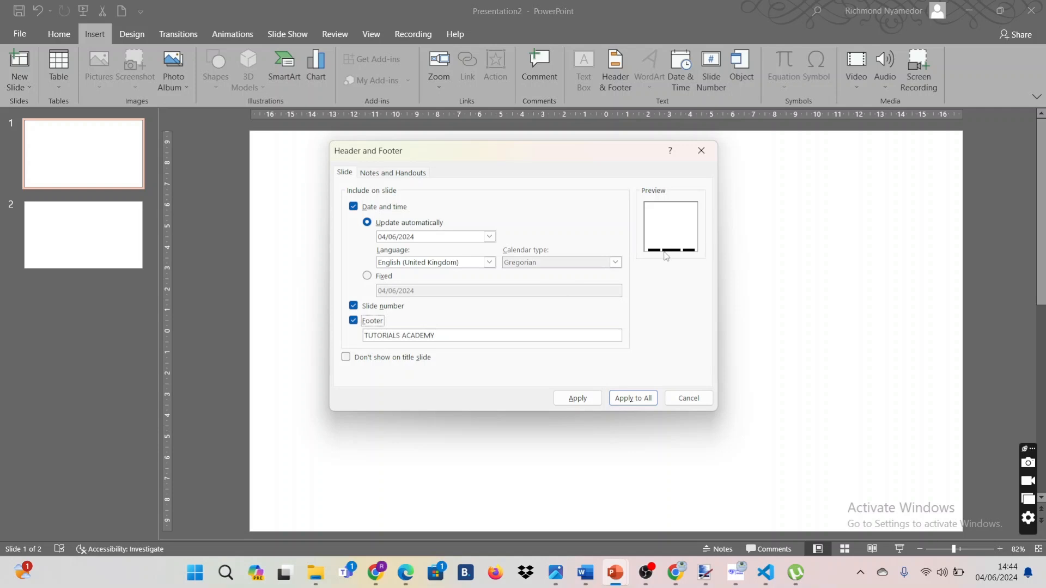
Step: Extend the footer text to "KINDLY SUBSCRIBE TO TUTORIALS ACADEMY" and apply the header and footer settings to all slides
left_click(366, 336)
type("KINDLY SUBSCRIBE TO")
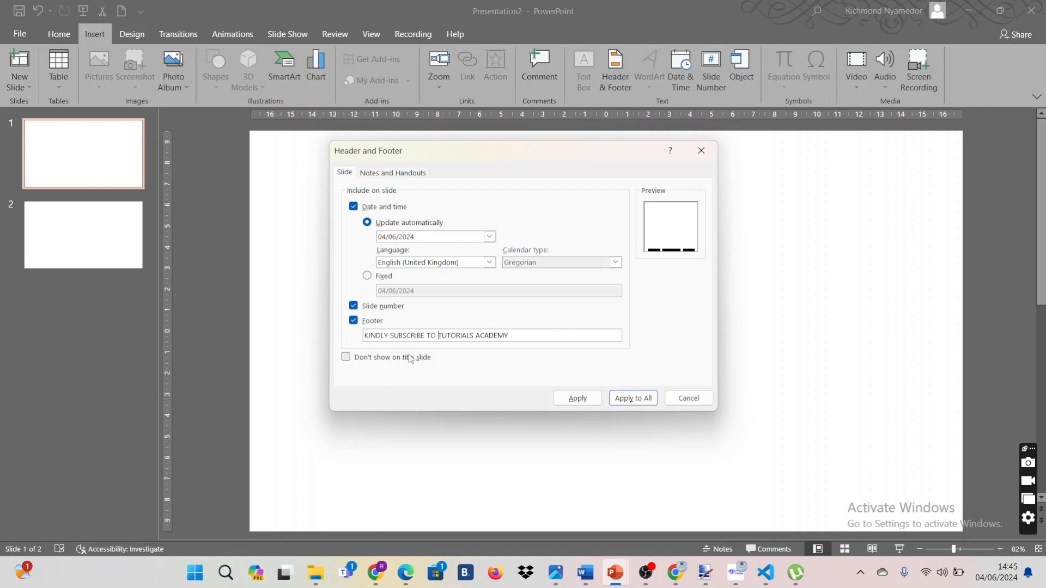
left_click(345, 359)
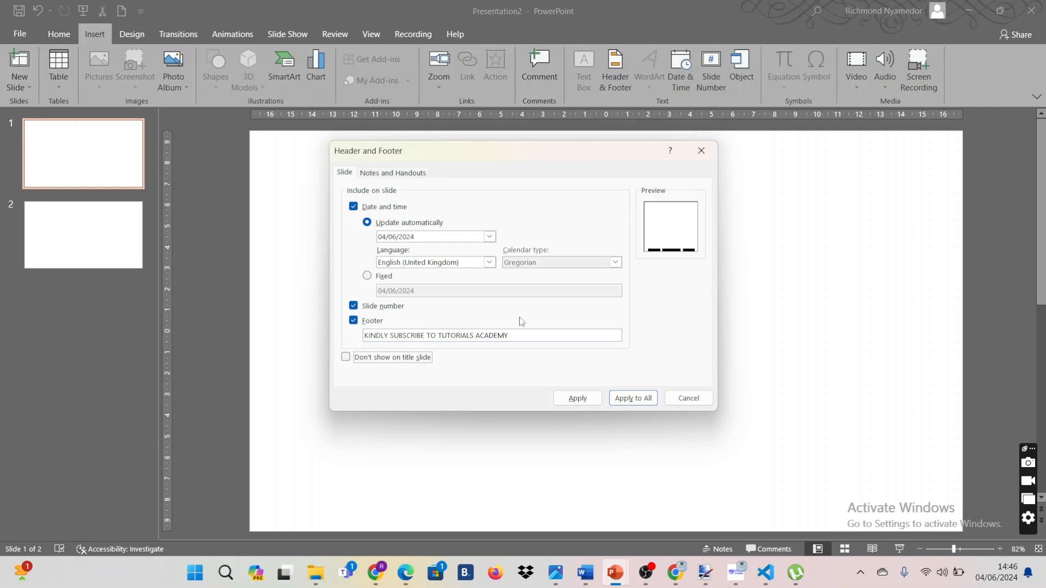
left_click(632, 398)
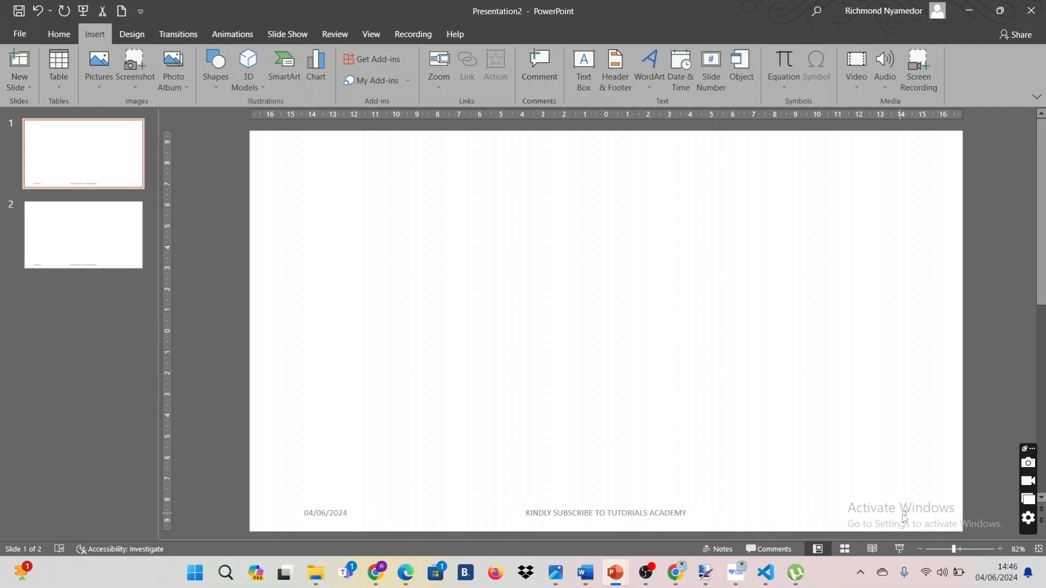
Step: Move the slide number placeholder on slide 1 from the footer to the slide's upper-right corner
left_click(907, 512)
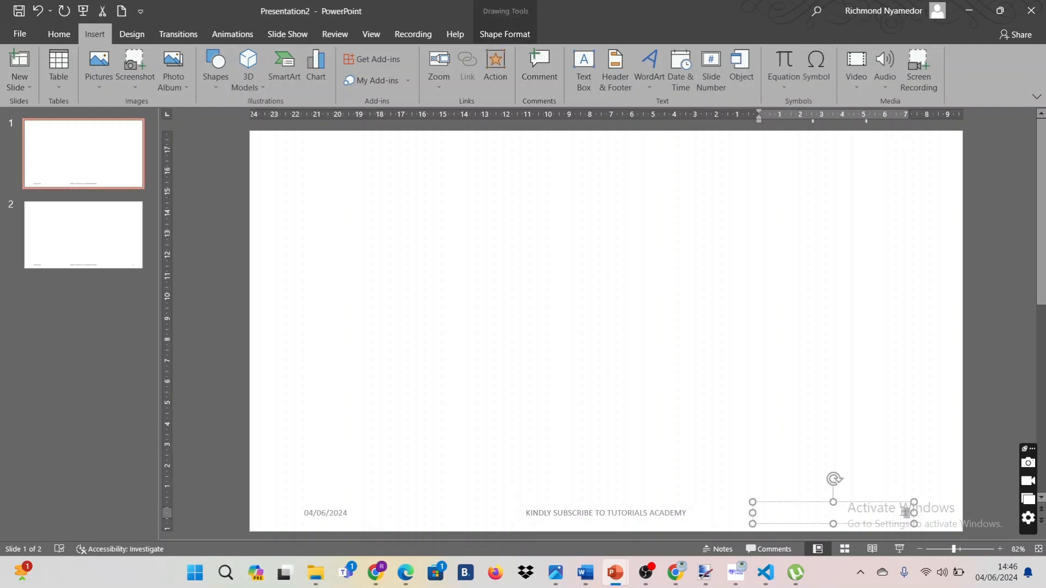
left_click(851, 400)
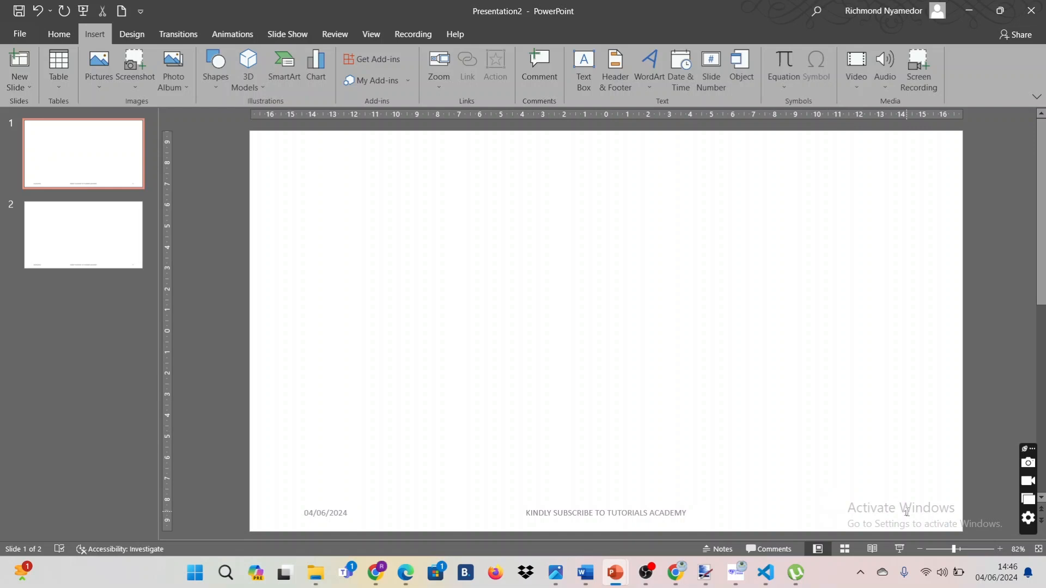
left_click(908, 513)
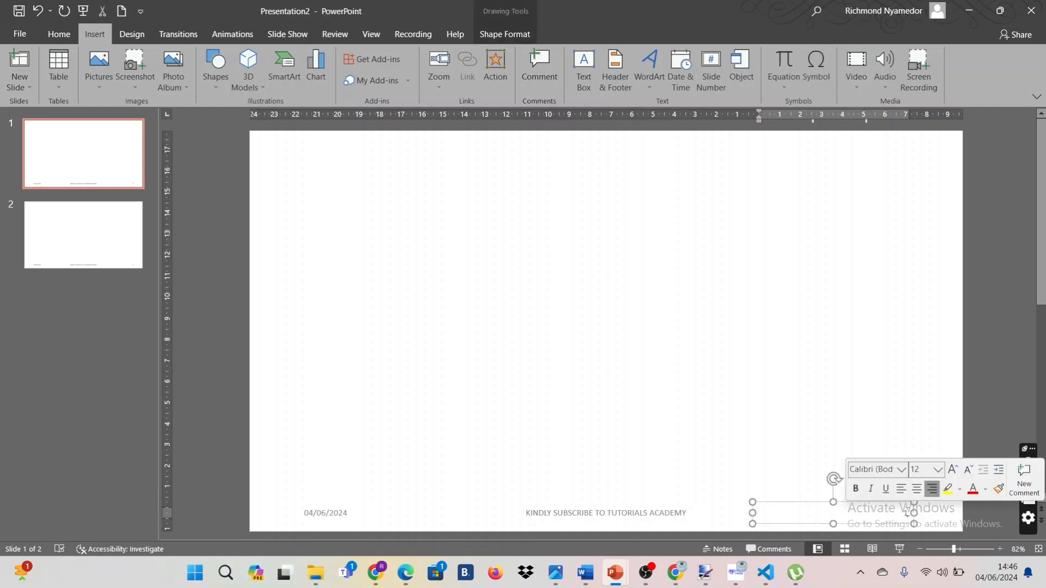
left_click(838, 505)
left_click_drag(839, 502, 873, 137)
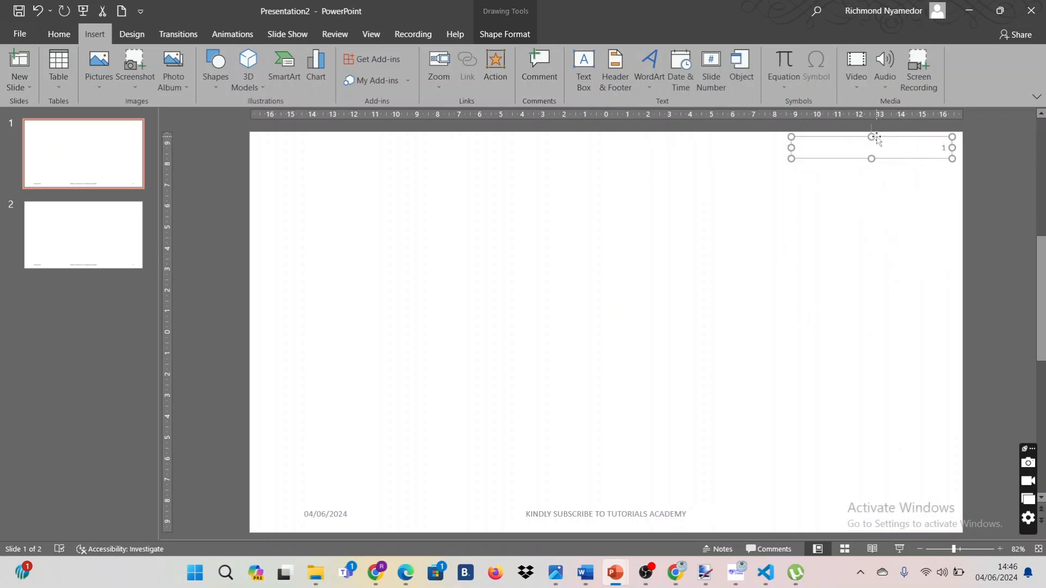
left_click(920, 340)
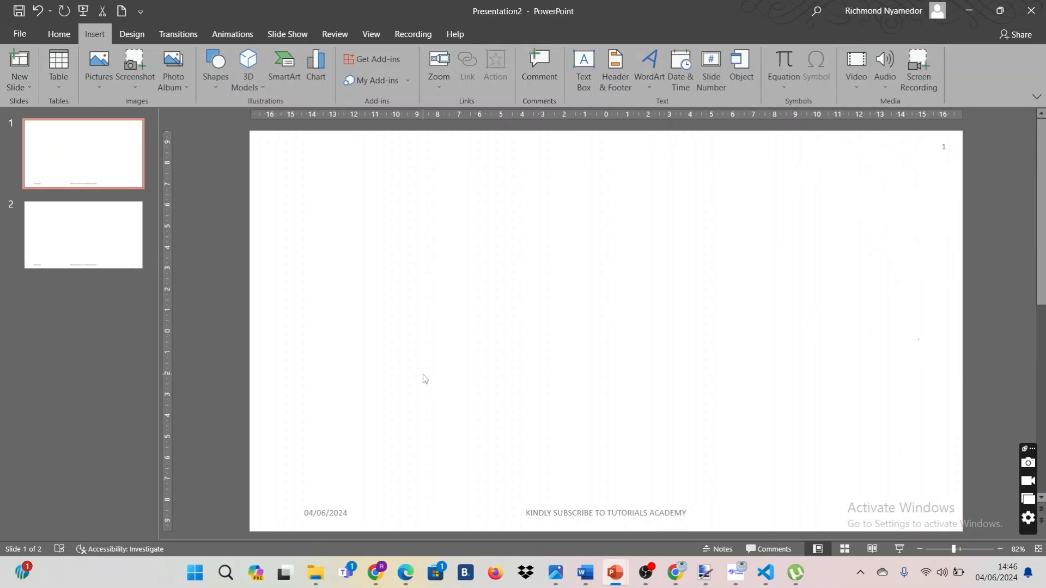
Step: Compare the slide number placement on slides 1 and 2, and add a new slide after slide 2
left_click(64, 241)
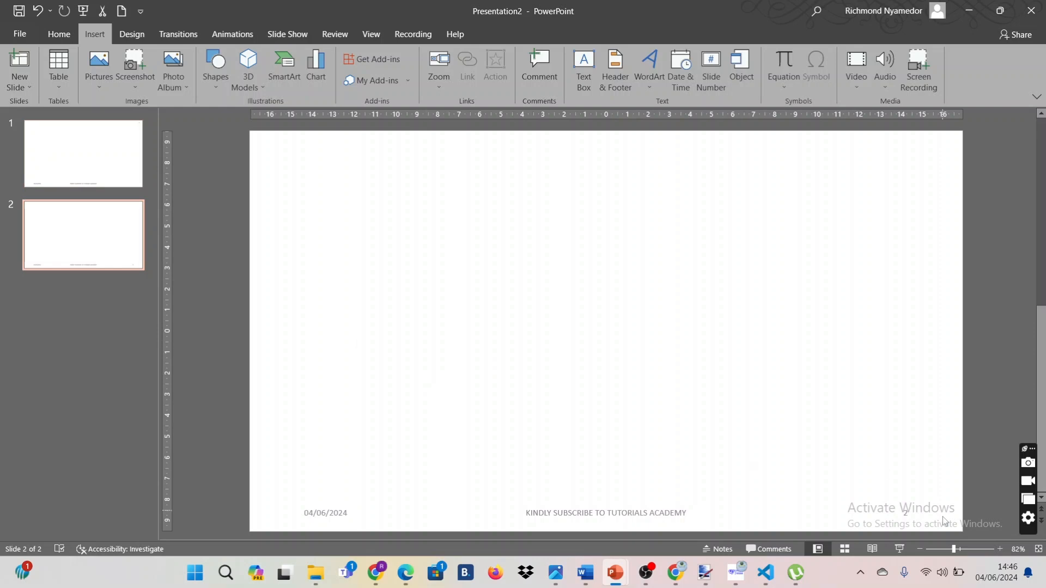
left_click(910, 513)
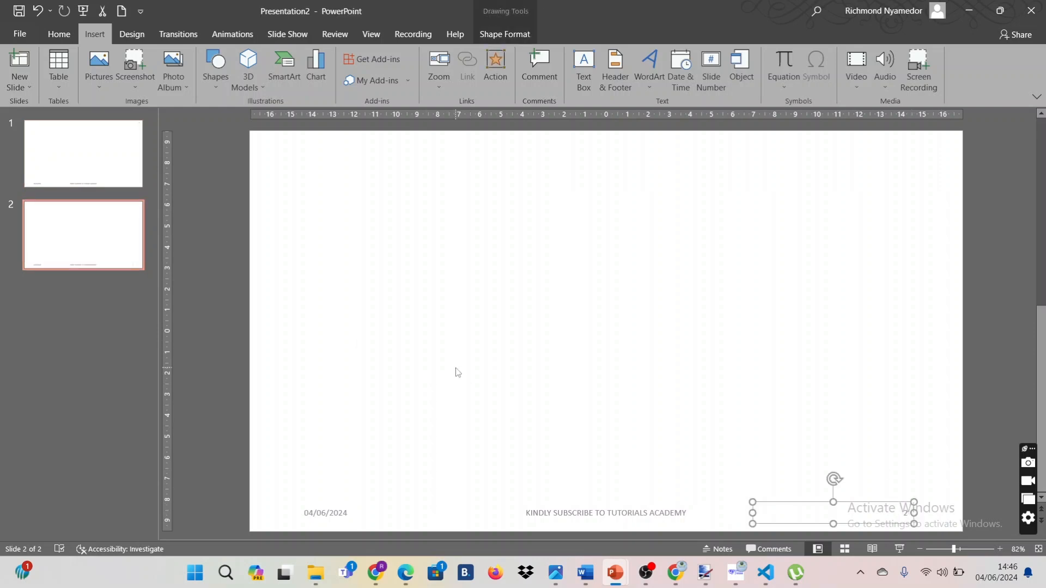
left_click(85, 156)
left_click(95, 233)
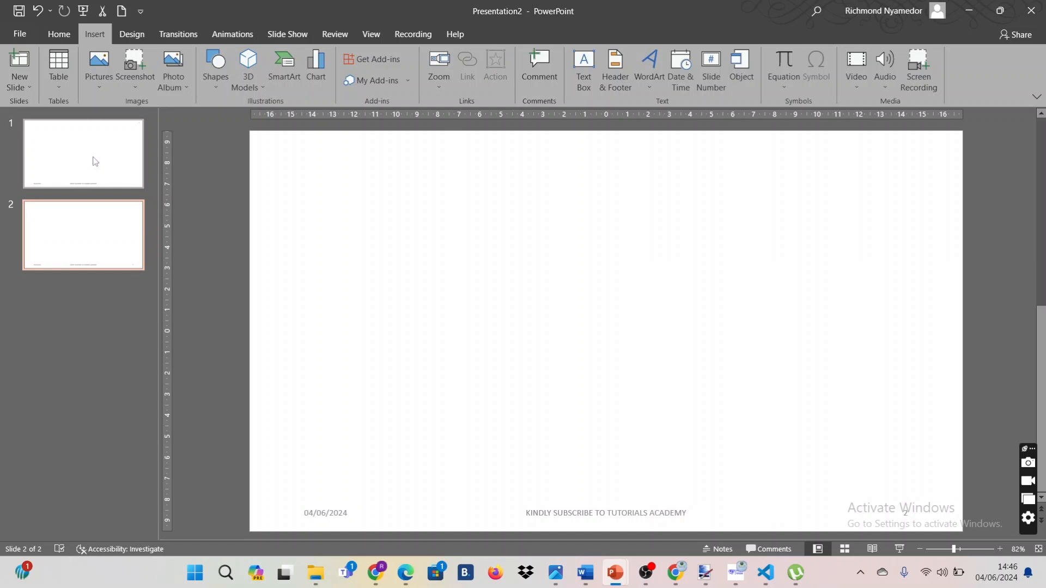
left_click(95, 161)
left_click(82, 235)
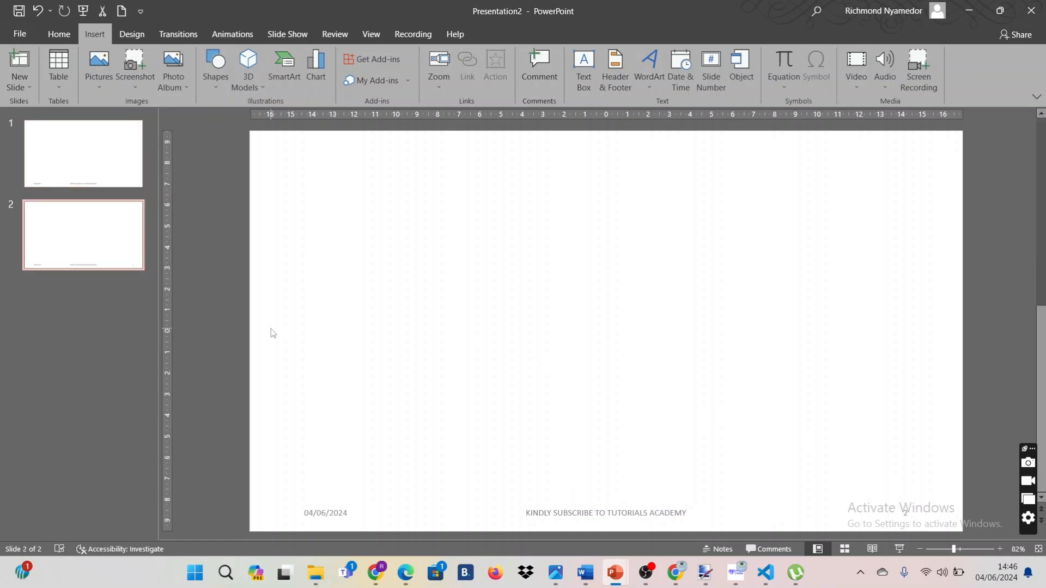
right_click(110, 248)
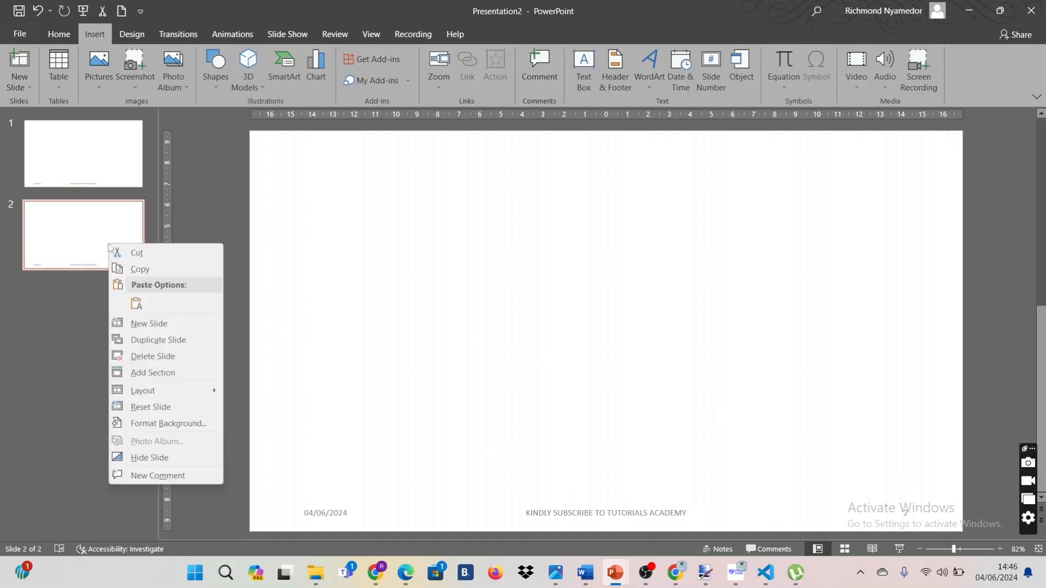
left_click(146, 322)
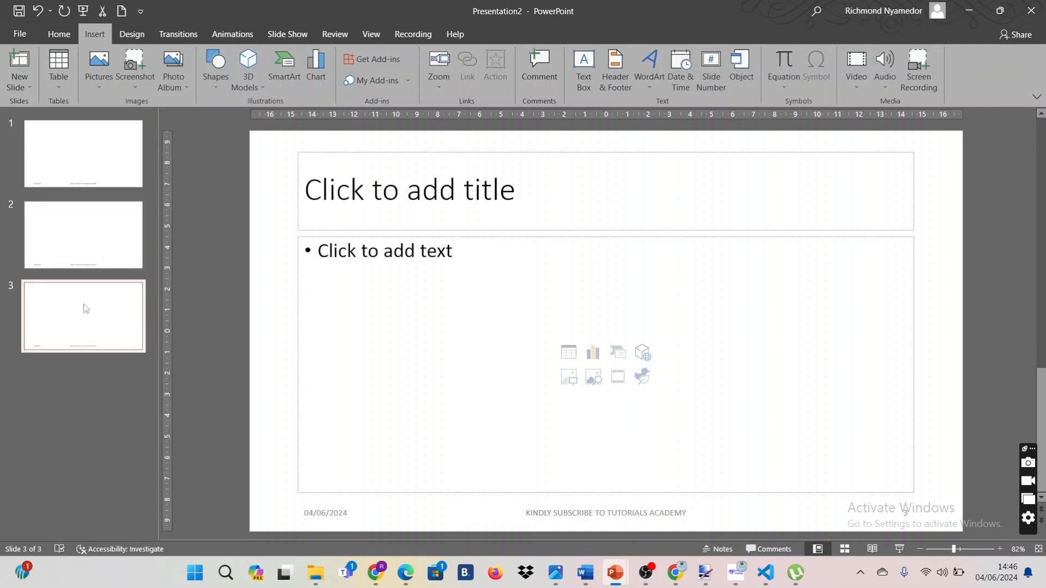
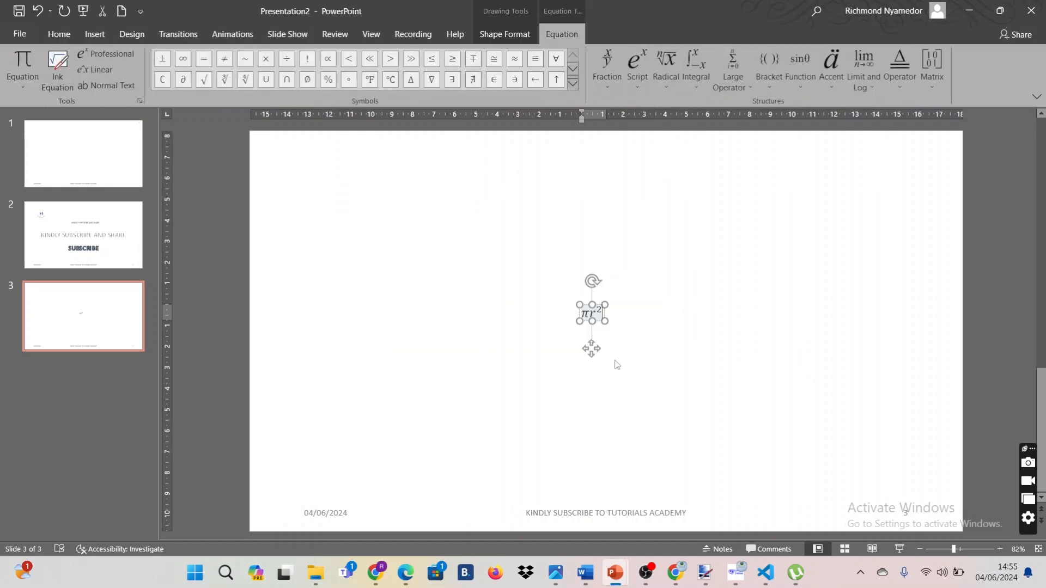
Step: Widen the πr² equation box on slide 3 and look through the full Basic Math symbol gallery
left_click(606, 322)
left_click_drag(605, 321, 765, 375)
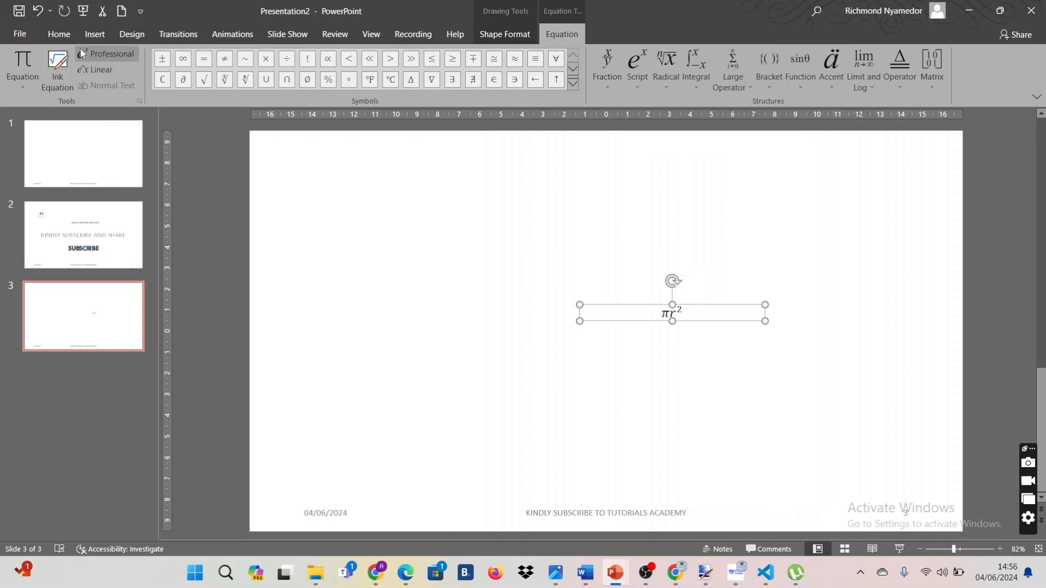
left_click(574, 84)
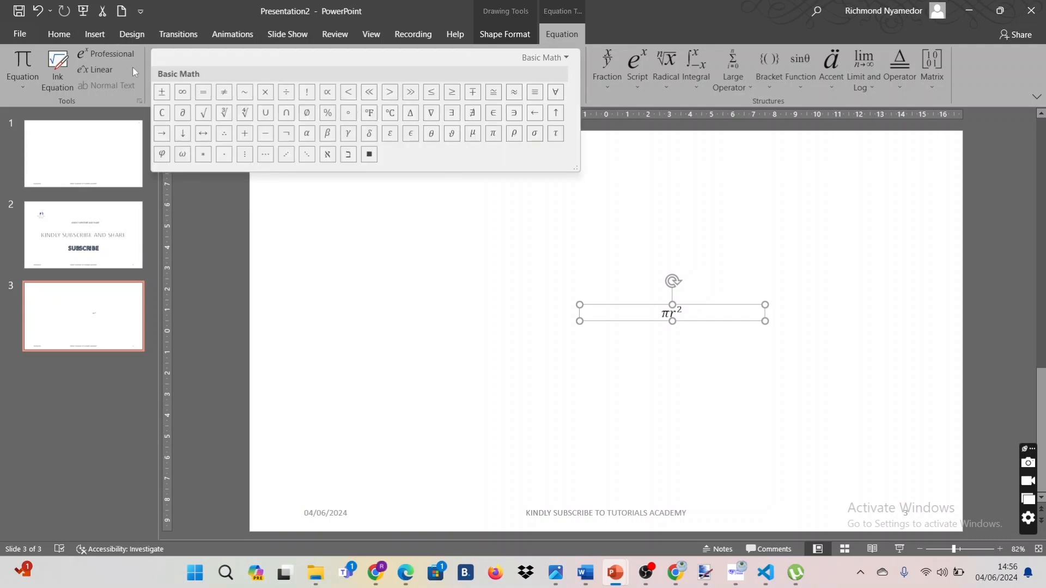
left_click(564, 225)
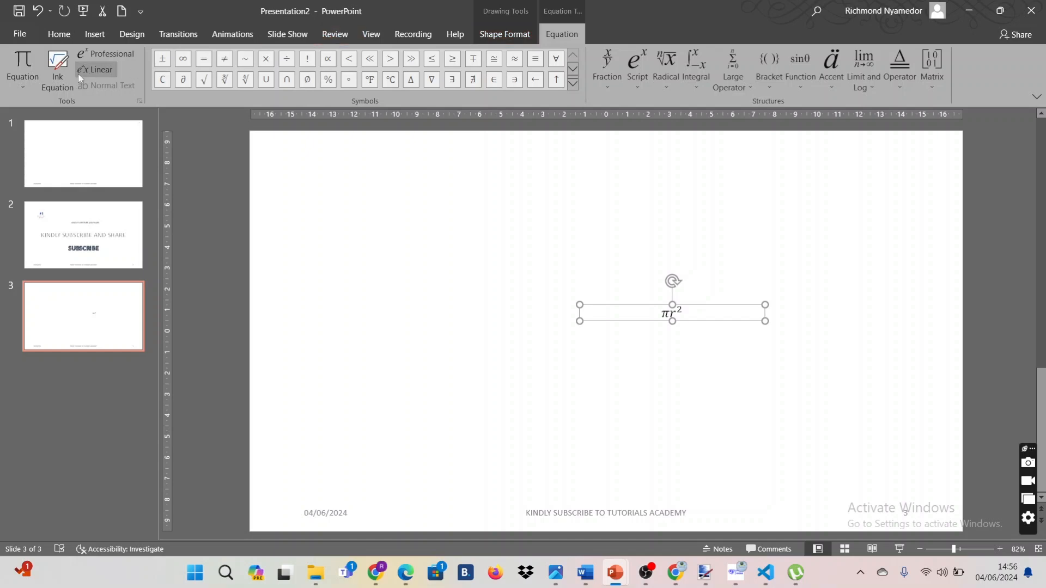
Step: Delete the πr² equation and its emptied box from slide 3
left_click(103, 34)
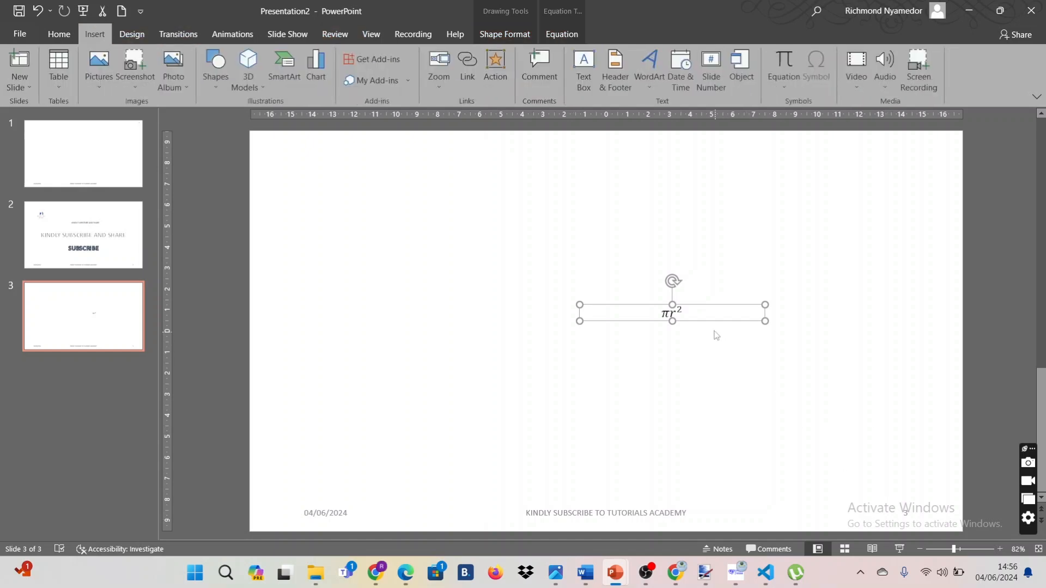
left_click_drag(702, 316, 668, 313)
left_click(632, 312)
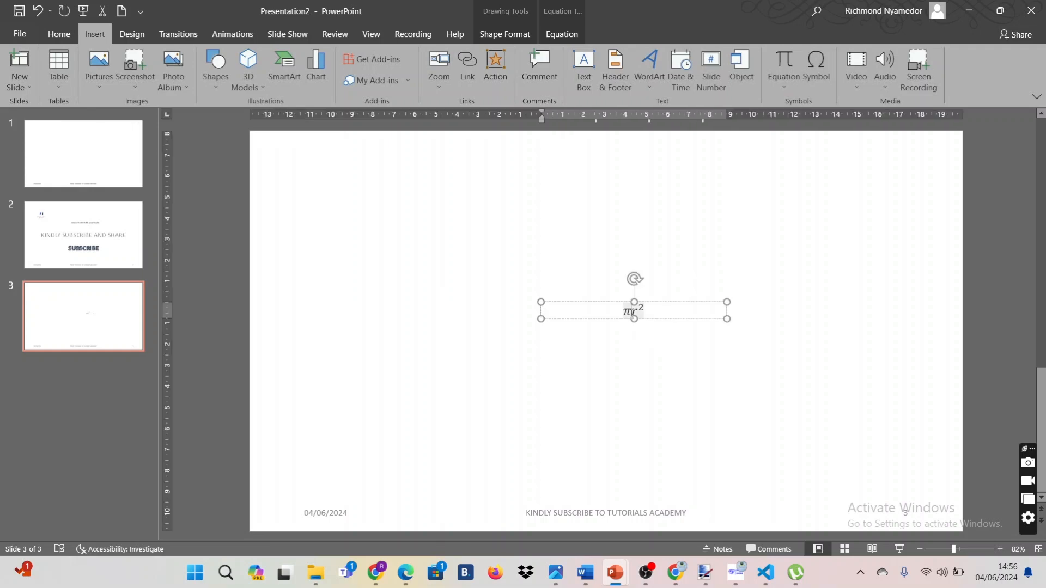
double_click(632, 311)
key("BackSpace")
key("BackSpace")
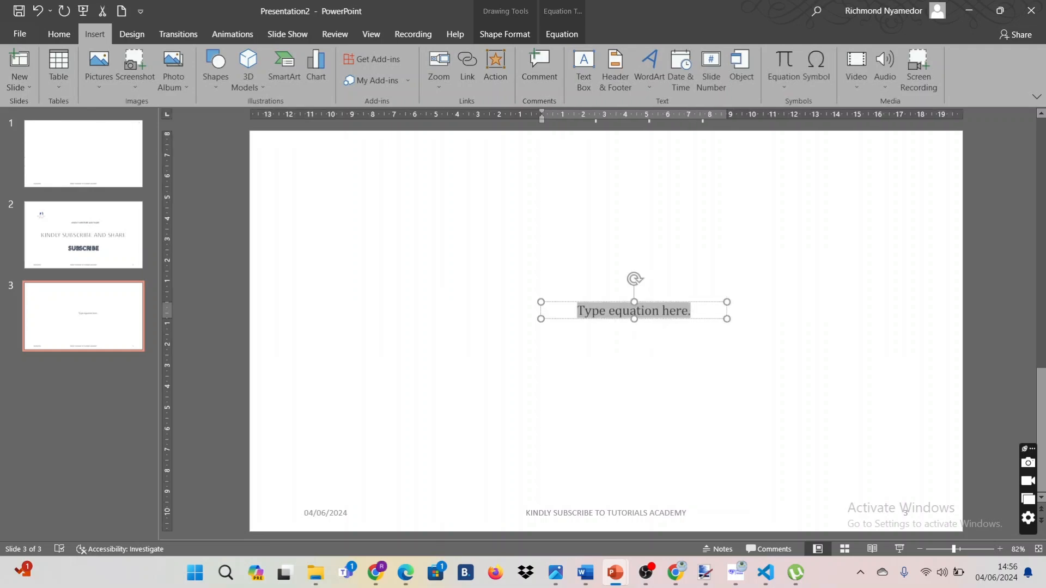
key("BackSpace")
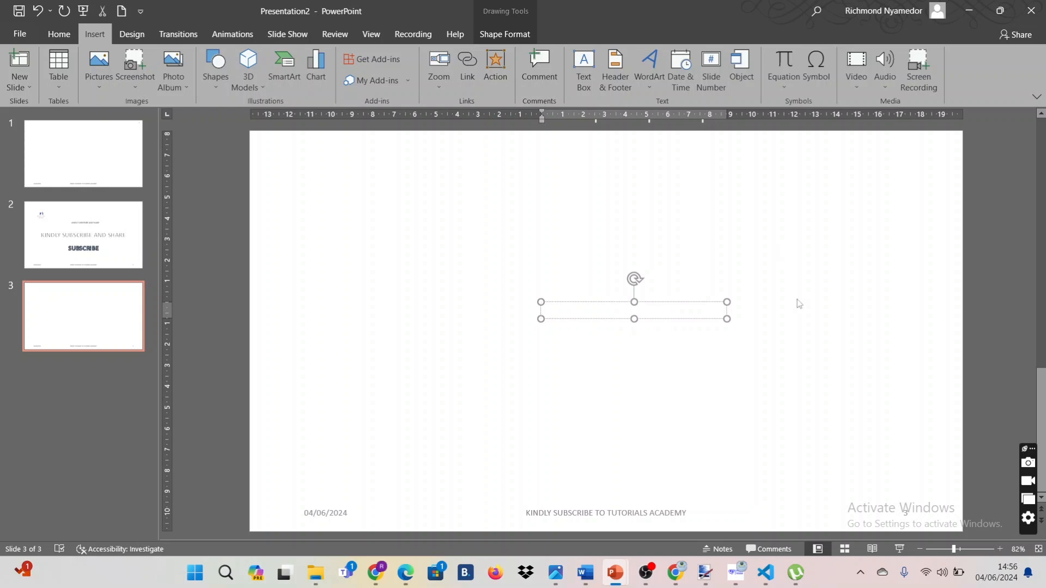
left_click(727, 302)
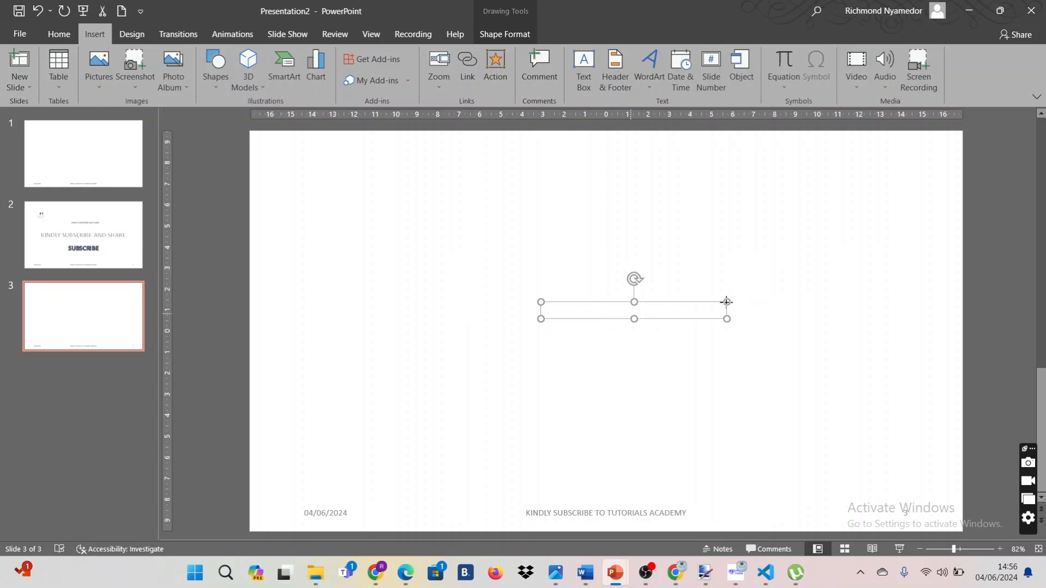
key("Delete")
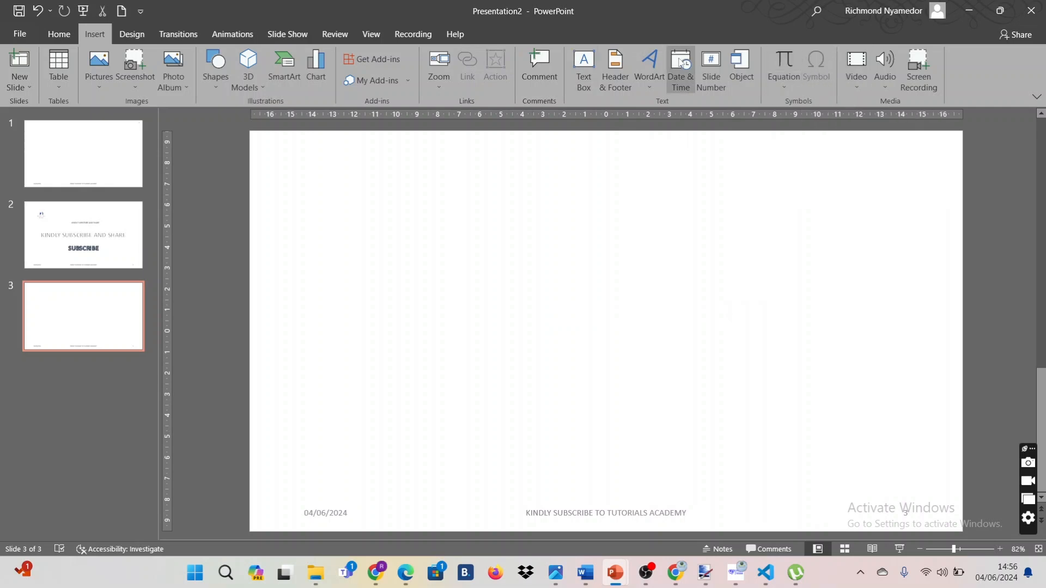
Step: Draw an empty text box about 25 cm wide and 5 cm high across the upper middle of slide 3
left_click(591, 67)
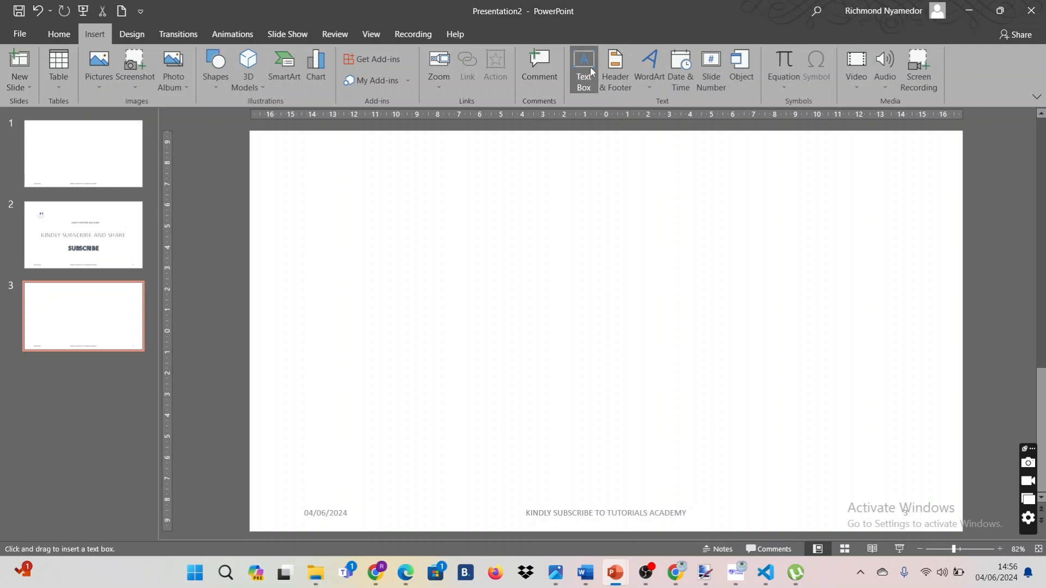
left_click(367, 226)
left_click_drag(475, 267, 889, 331)
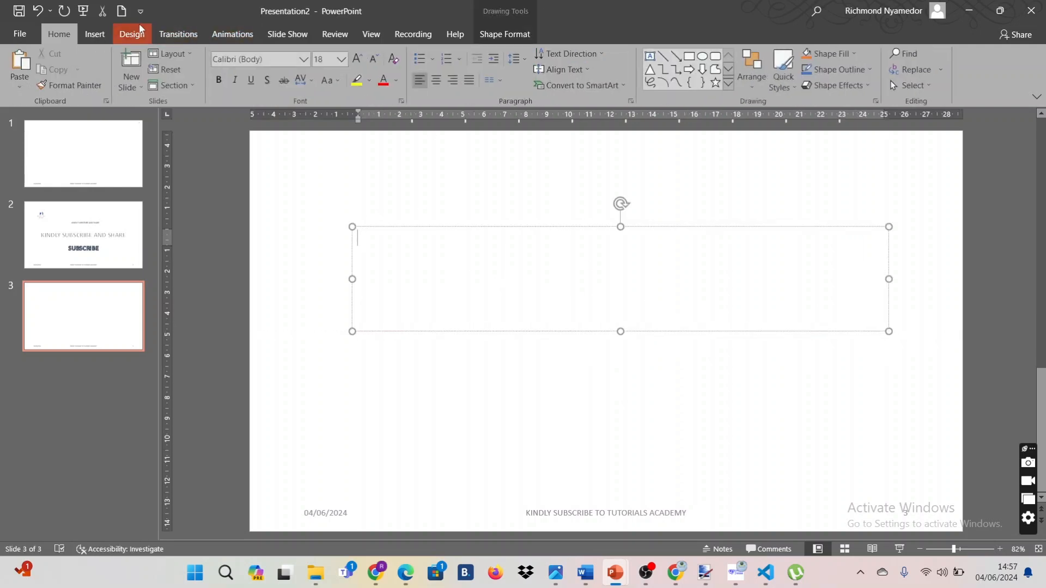
left_click(106, 34)
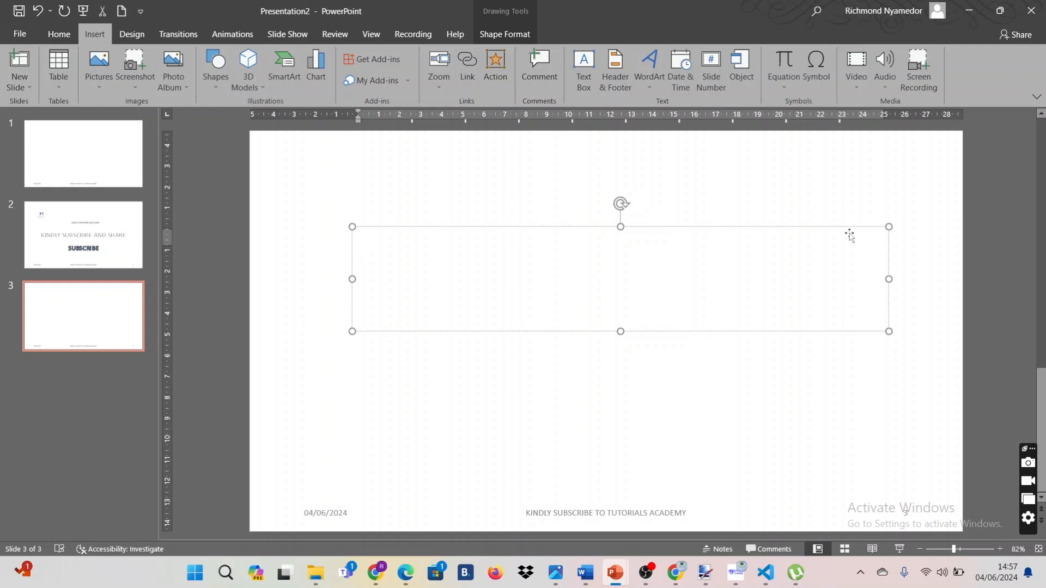
Step: Open the Symbol gallery for the slide 3 text box and look through its Latin, Cyrillic, Hebrew and Arabic character subsets
left_click(816, 62)
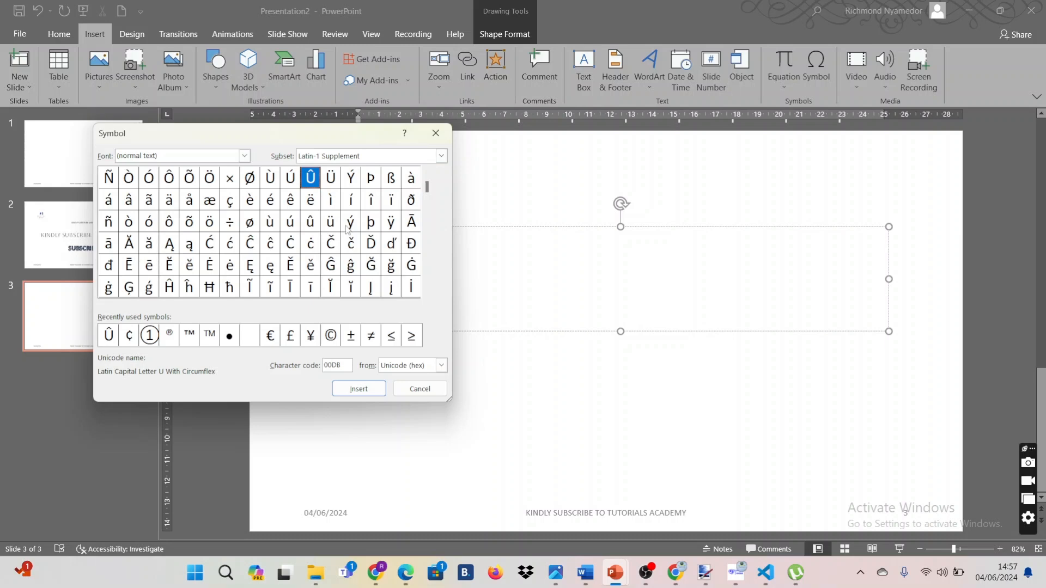
left_click(426, 205)
left_click(426, 213)
left_click(427, 228)
left_click(425, 242)
left_click(425, 242)
left_click(426, 268)
left_click(426, 268)
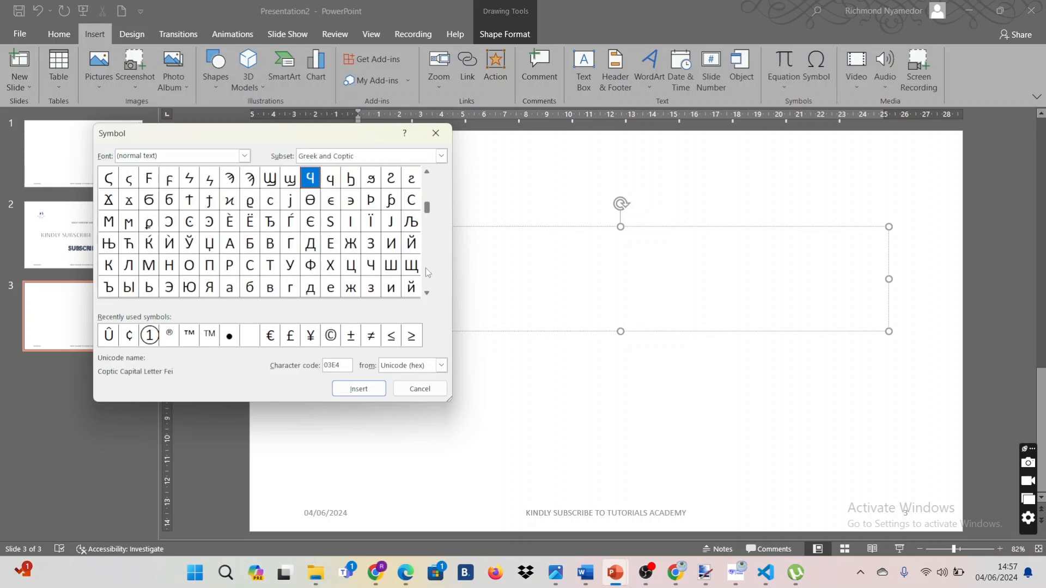
left_click(426, 268)
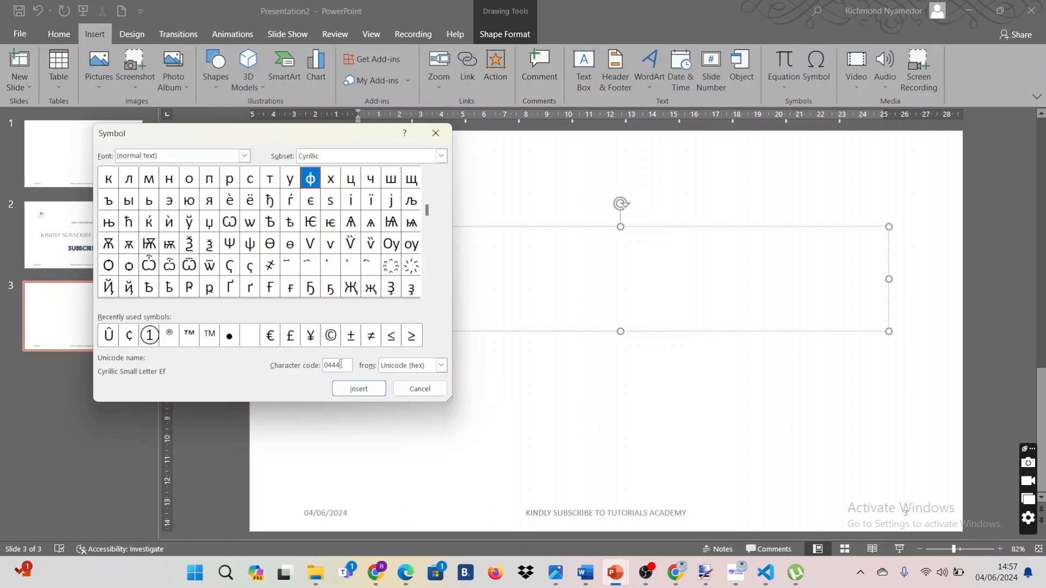
left_click_drag(341, 364, 323, 368)
type("04A4")
scroll(430, 228, "down", 2)
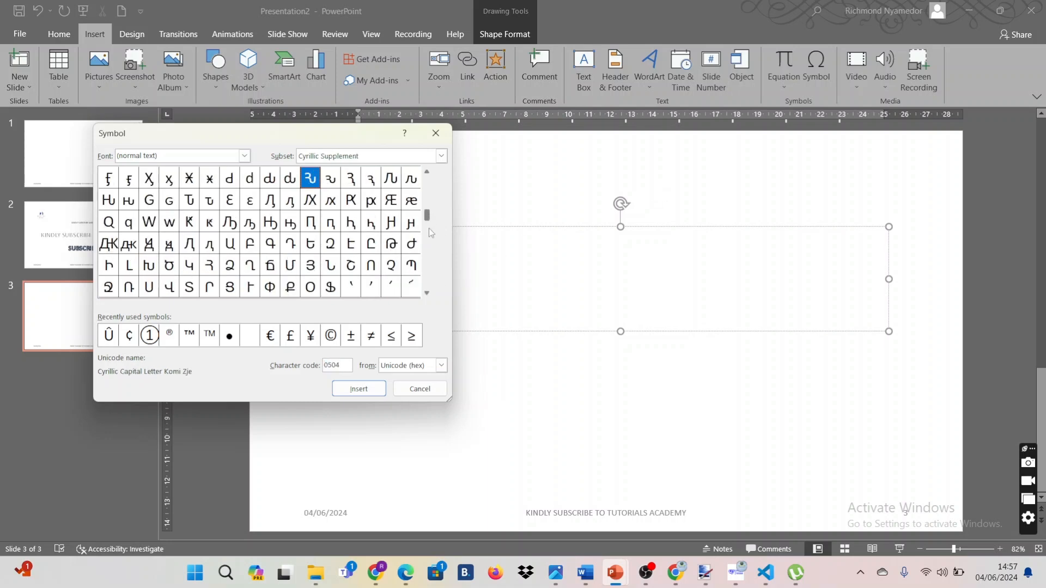
left_click_drag(428, 218, 428, 287)
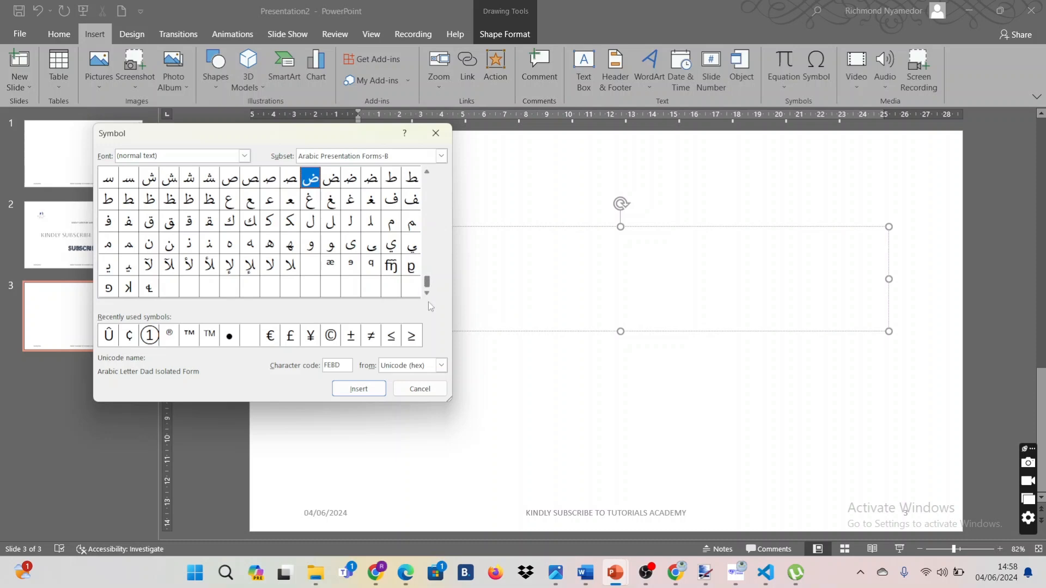
left_click_drag(429, 287, 429, 228)
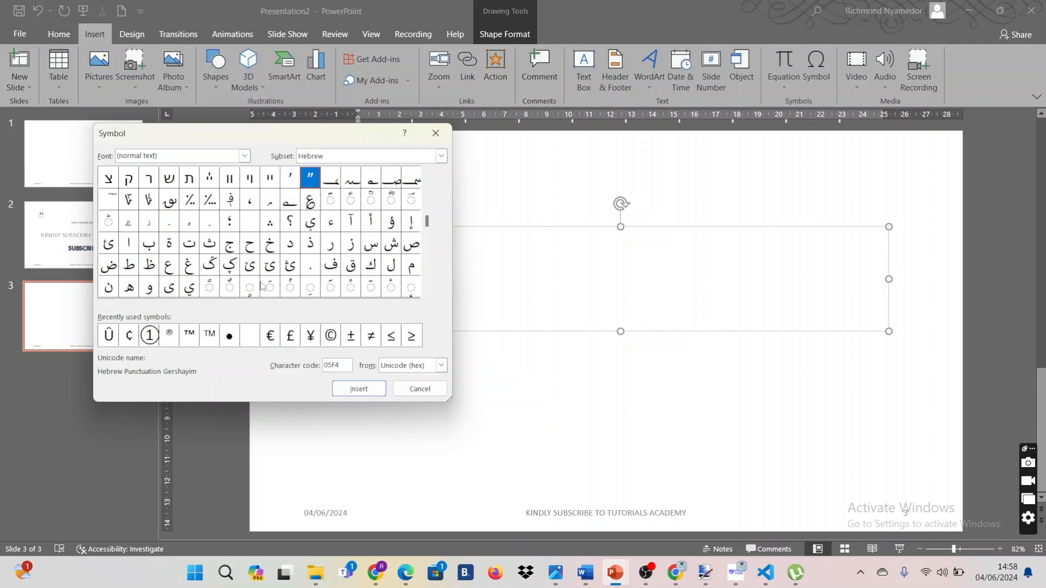
Step: Insert the Arabic Letter Alef symbol into the text box on slide 3 and leave the Symbol gallery
left_click(132, 248)
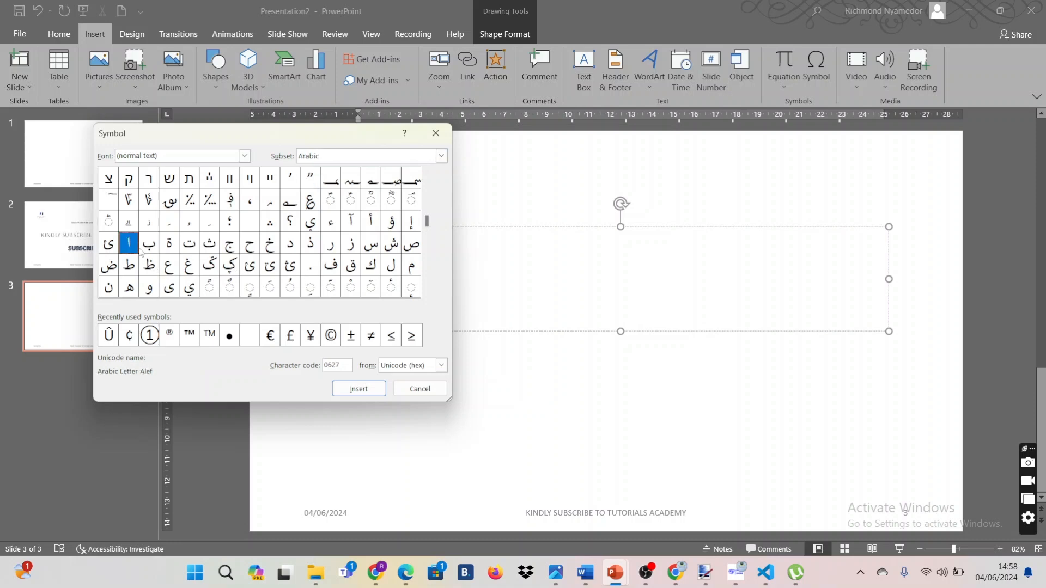
left_click(351, 390)
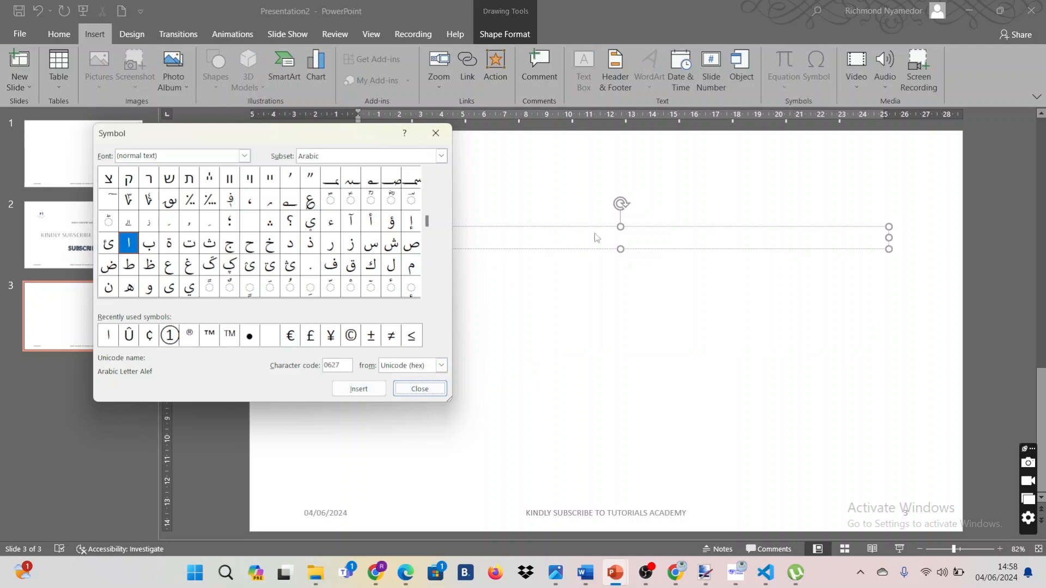
left_click(445, 133)
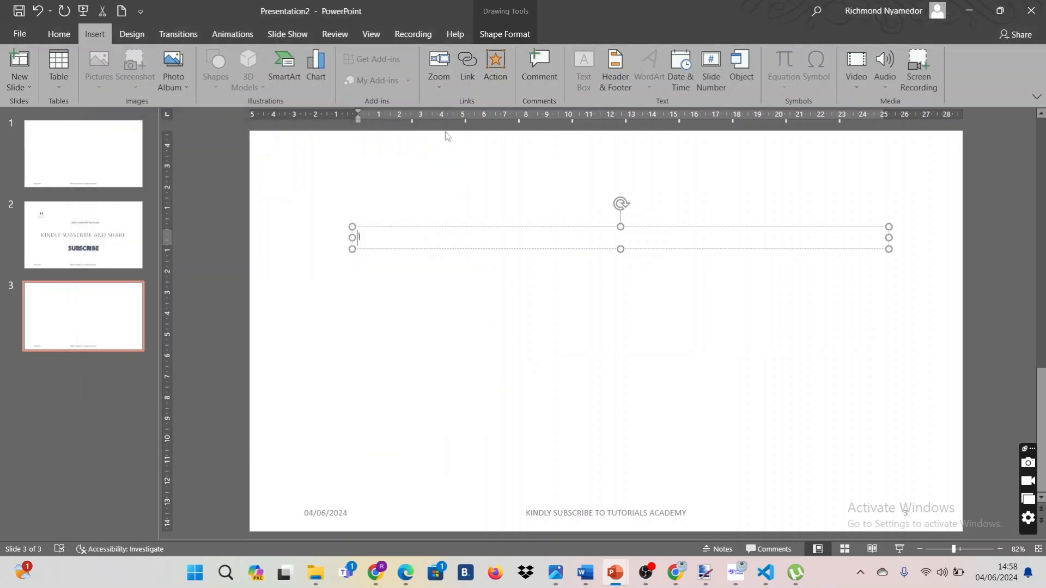
Step: Delete the text box containing the Alef symbol from slide 3
left_click(521, 31)
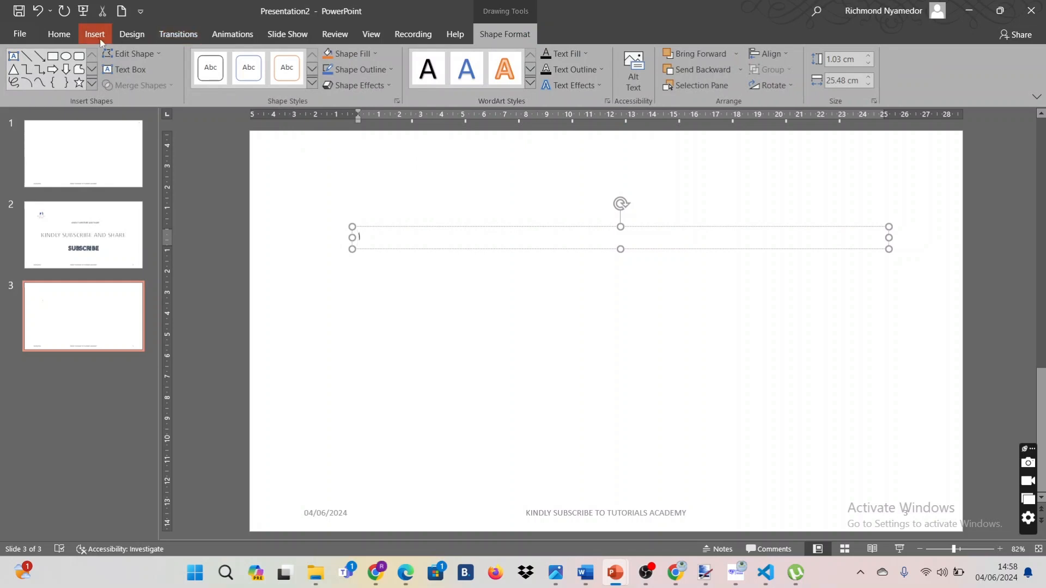
left_click(94, 34)
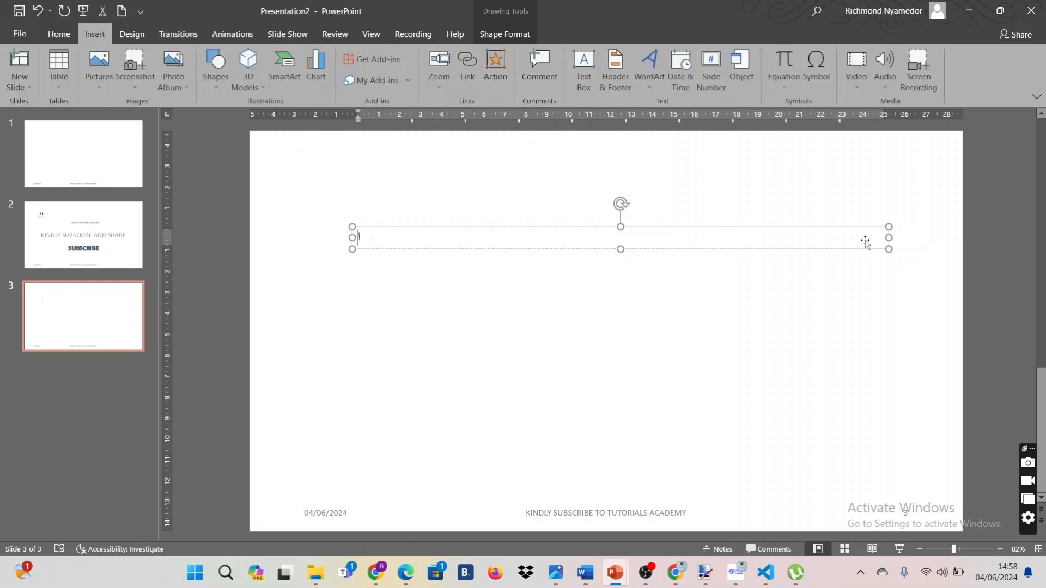
left_click(890, 248)
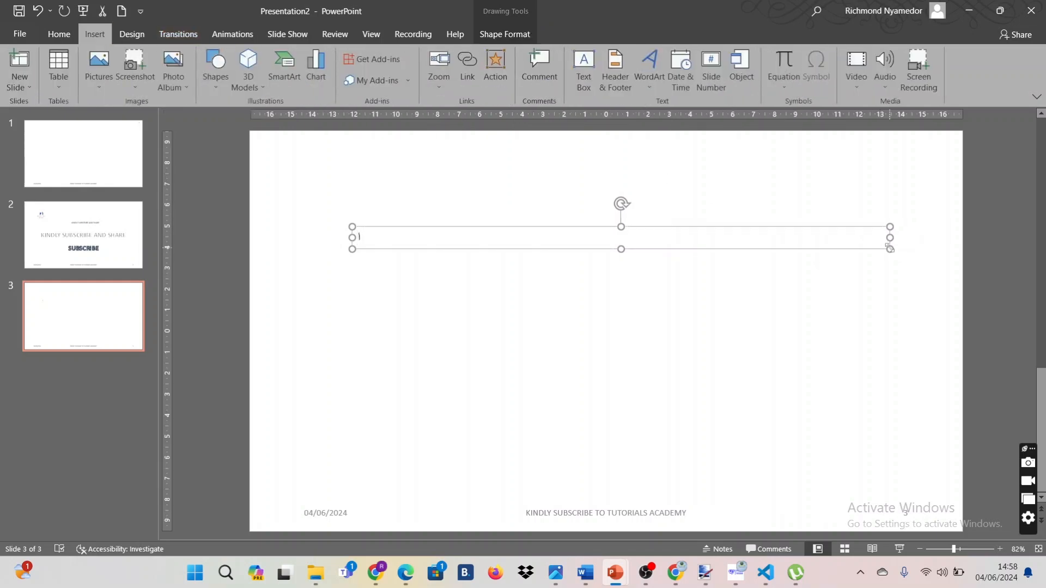
key("Delete")
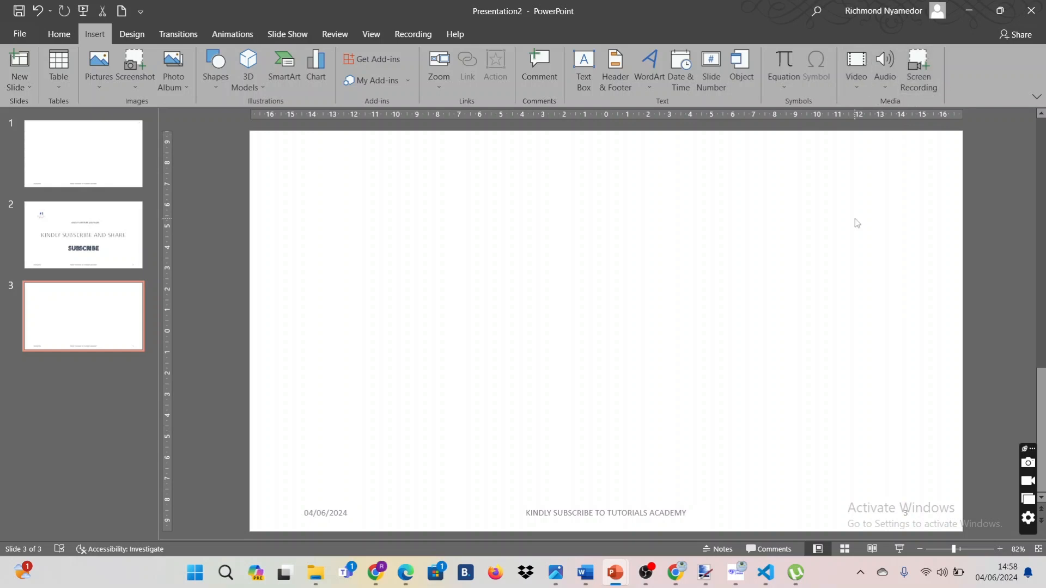
Step: Try playing the Support_PPT365_2021_2b_Cypresses video from this device on slide 3, and delete it
left_click(859, 87)
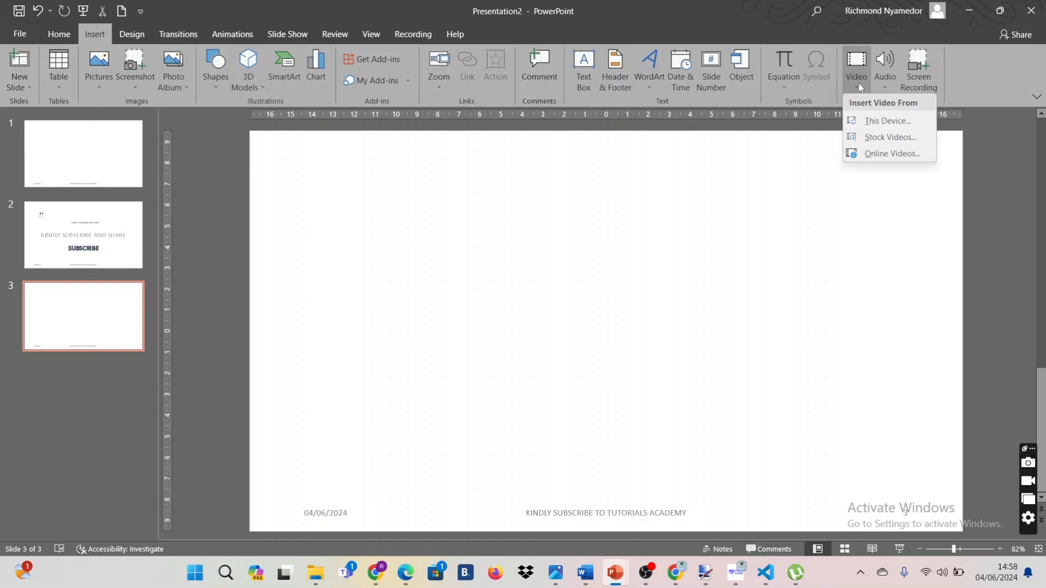
left_click(883, 120)
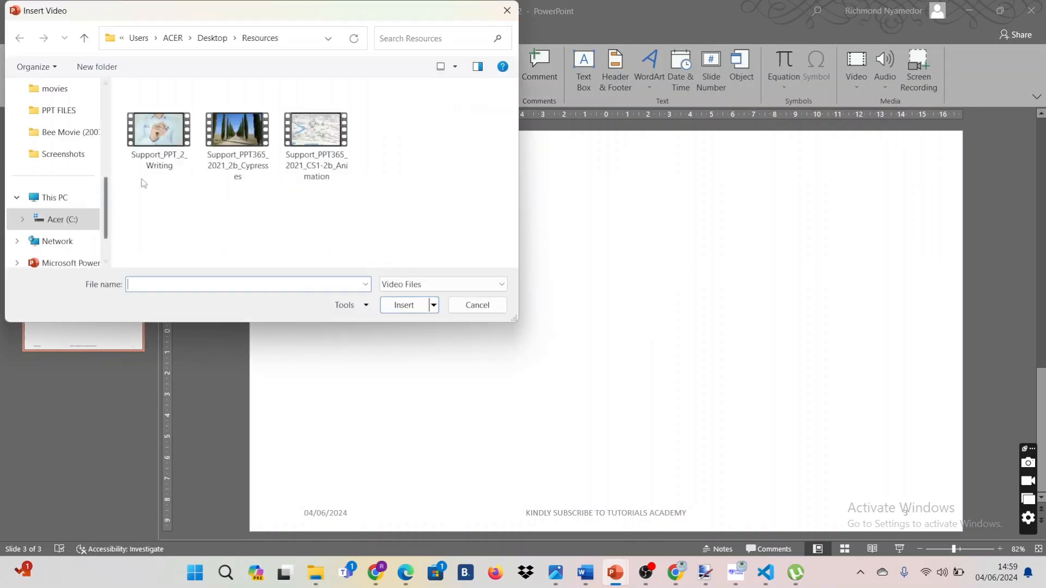
double_click(223, 156)
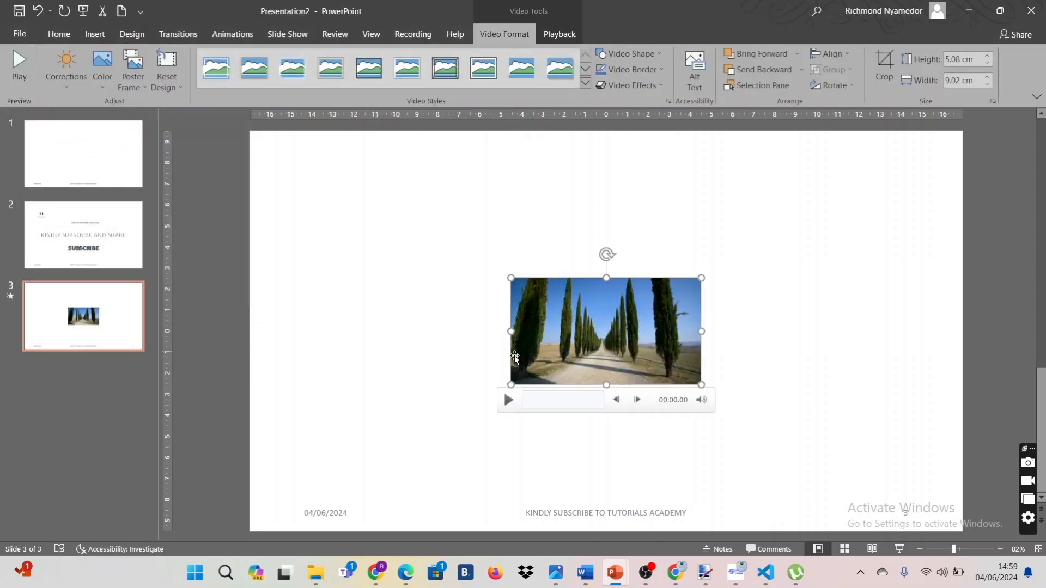
left_click(505, 408)
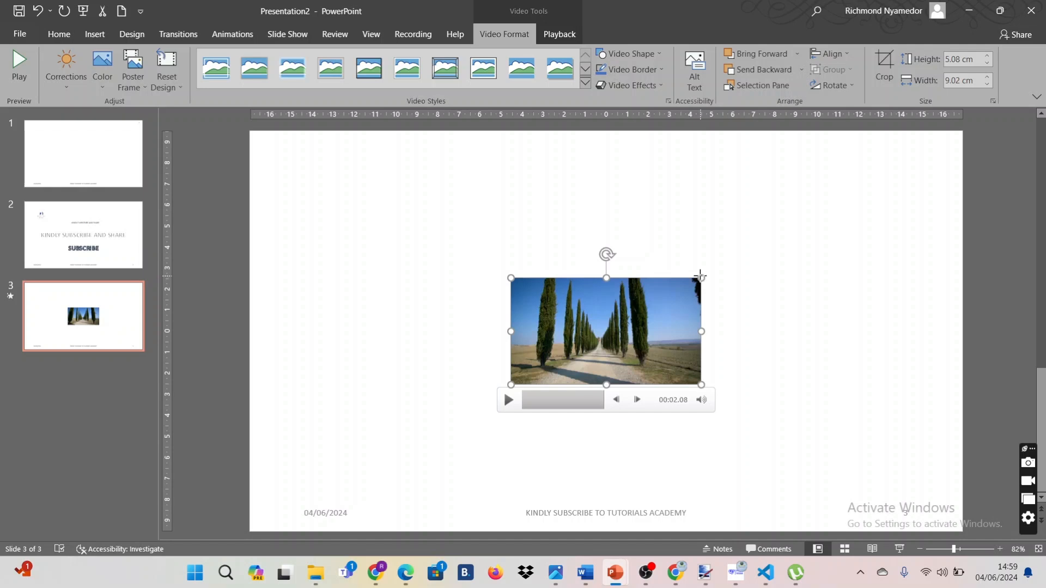
key("Delete")
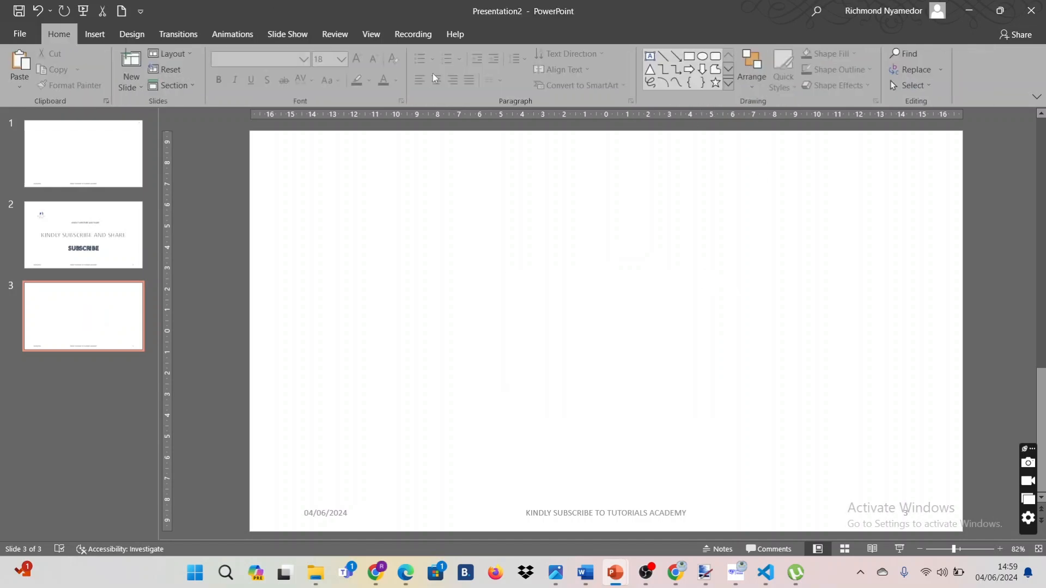
Step: Open the stock video library for slide 3 and look through the available videos down to the end of the list
left_click(94, 35)
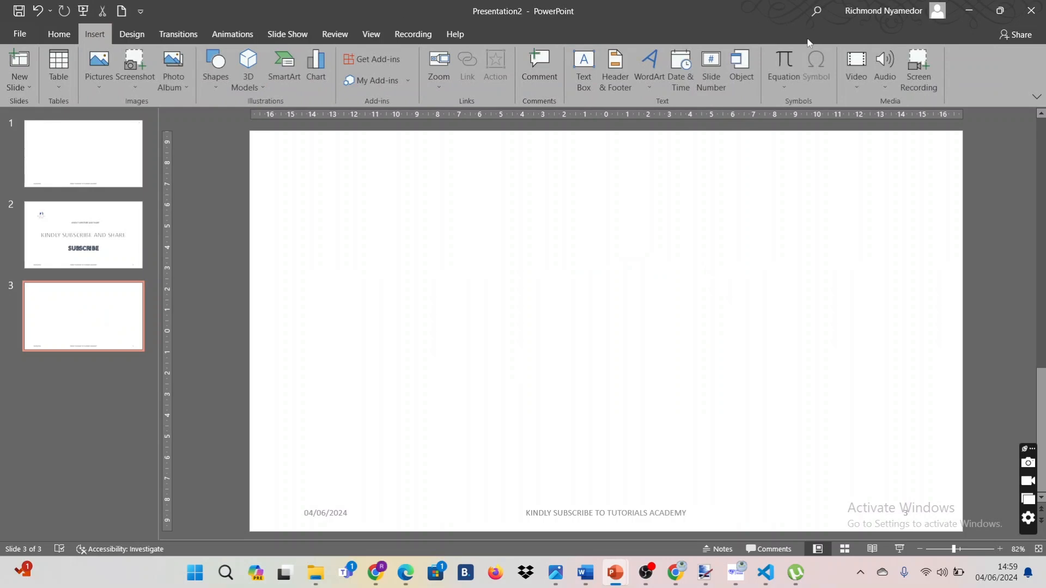
left_click(855, 79)
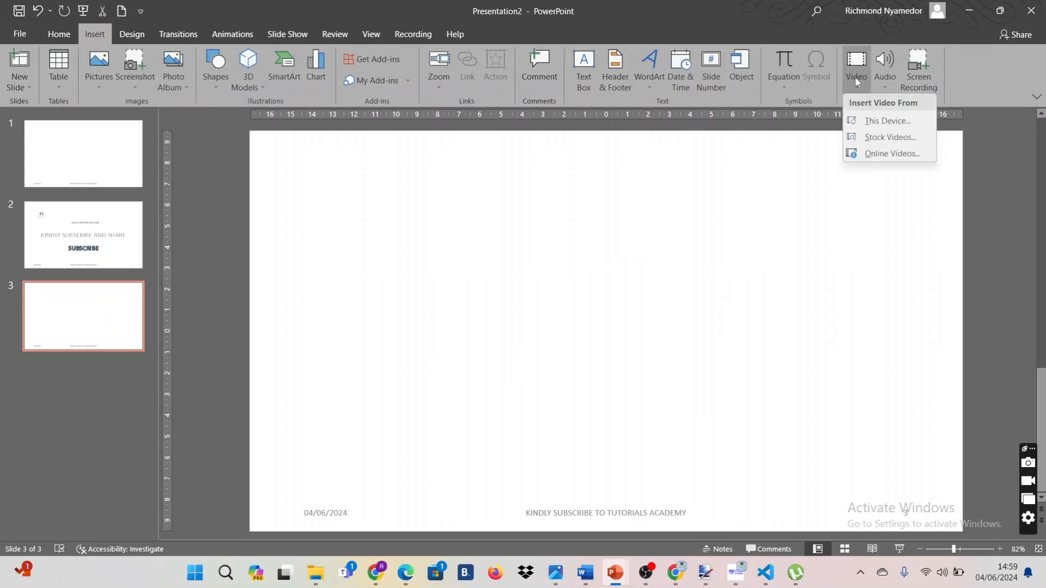
left_click(894, 136)
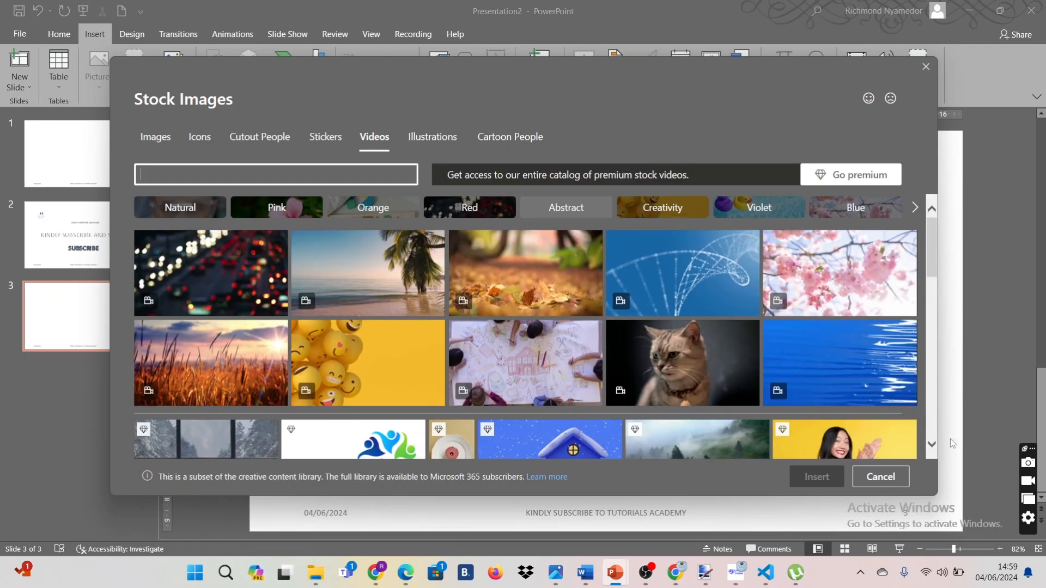
left_click(932, 445)
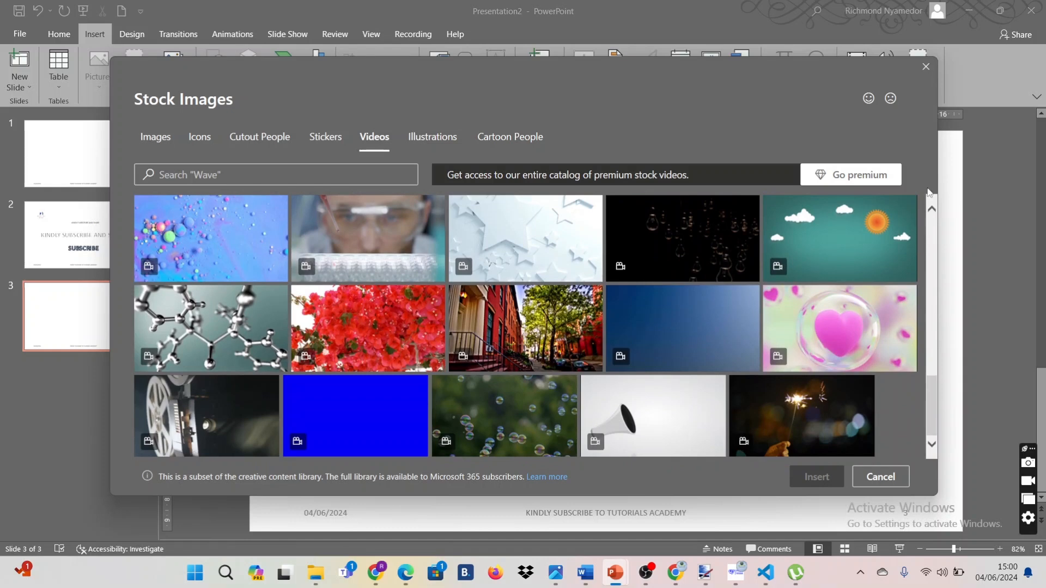
left_click(932, 212)
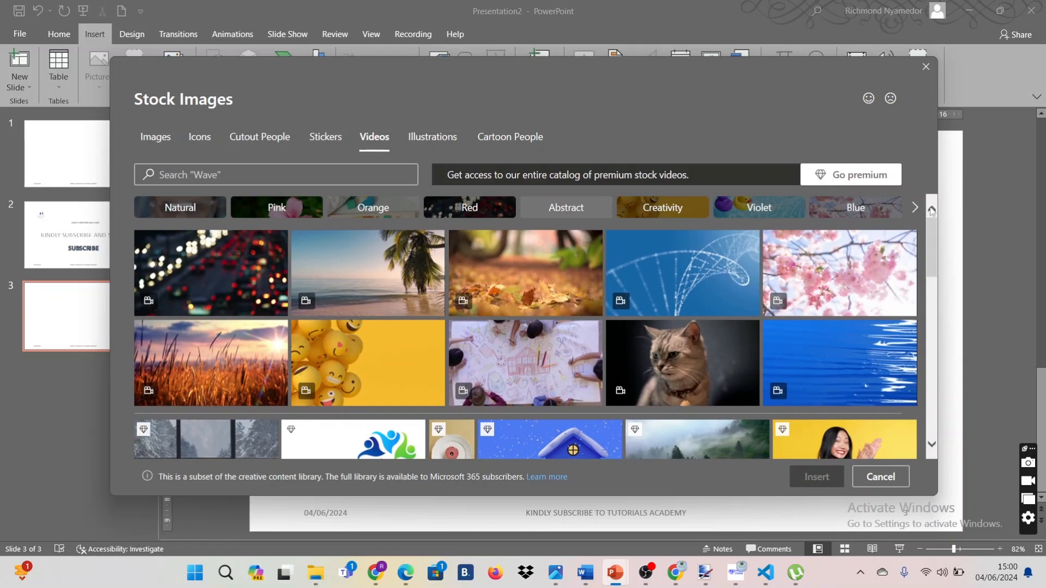
Step: Try selecting several stock videos, keep only the cat on a dark background selected, and insert it on slide 3
mouse_move(615, 295)
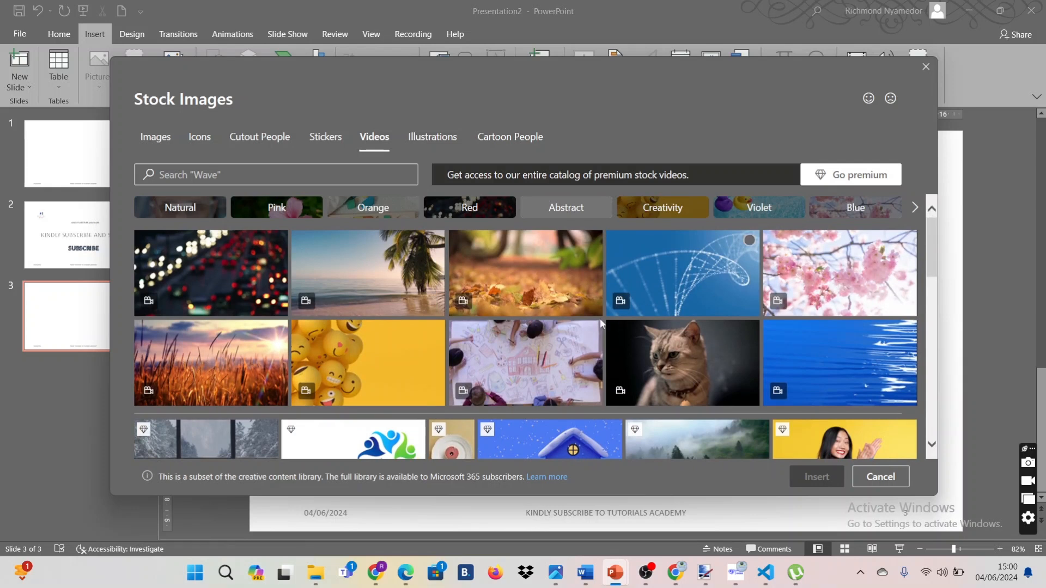
left_click(665, 277)
left_click(561, 275)
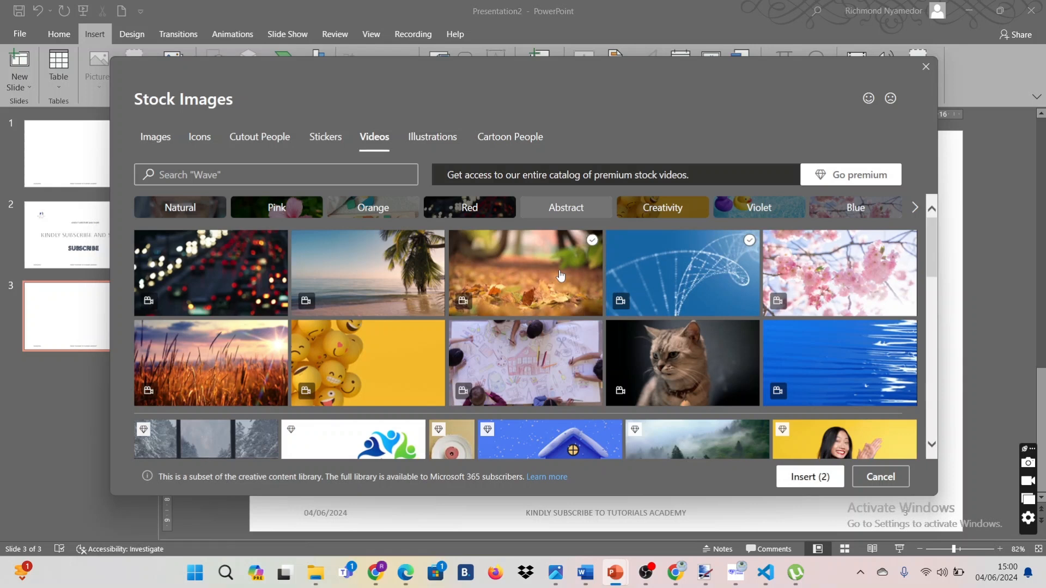
left_click(409, 350)
left_click(519, 294)
left_click(703, 252)
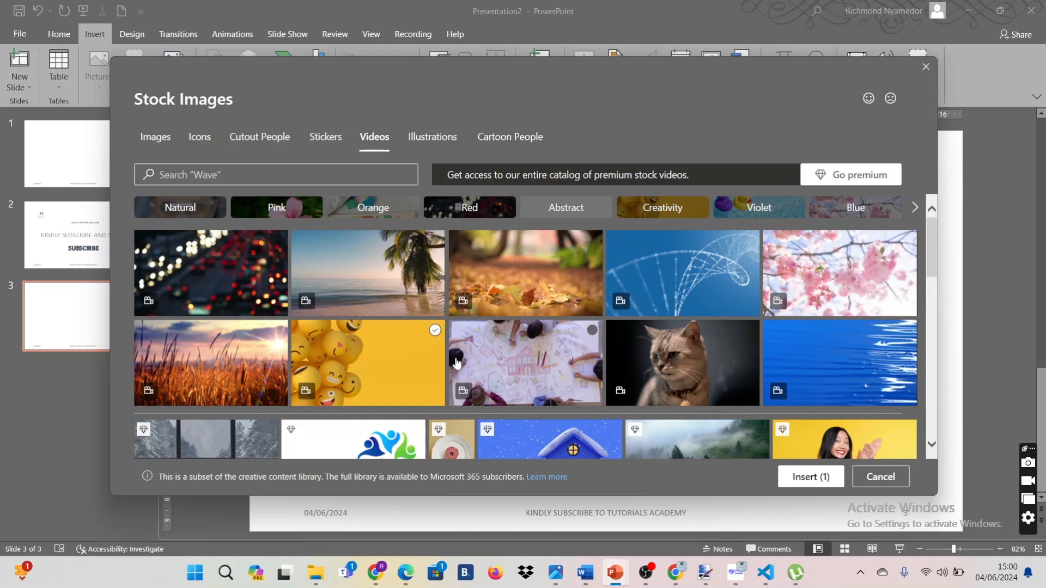
left_click(339, 369)
left_click(340, 368)
left_click(706, 379)
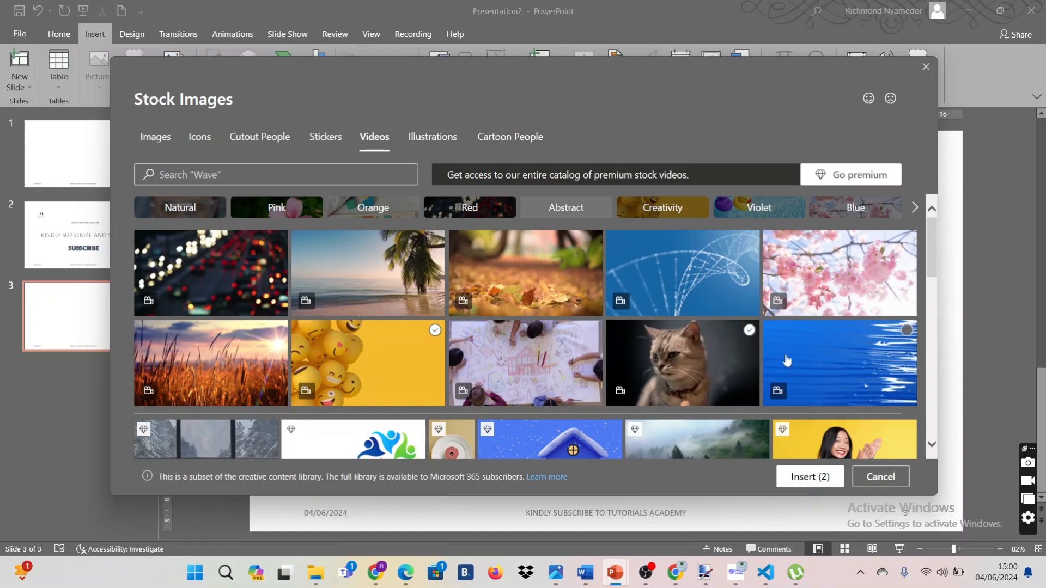
left_click(375, 385)
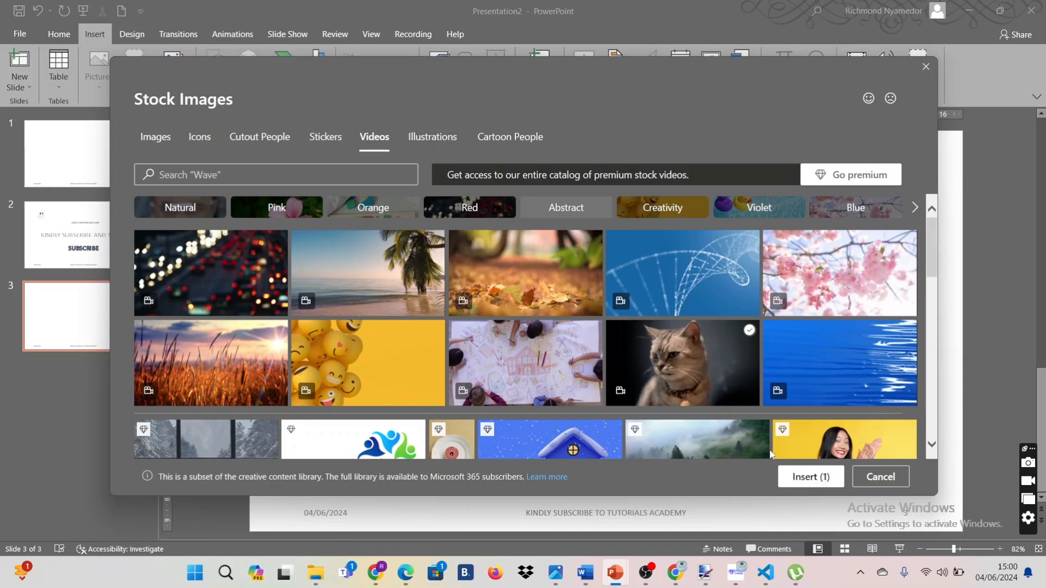
left_click(811, 478)
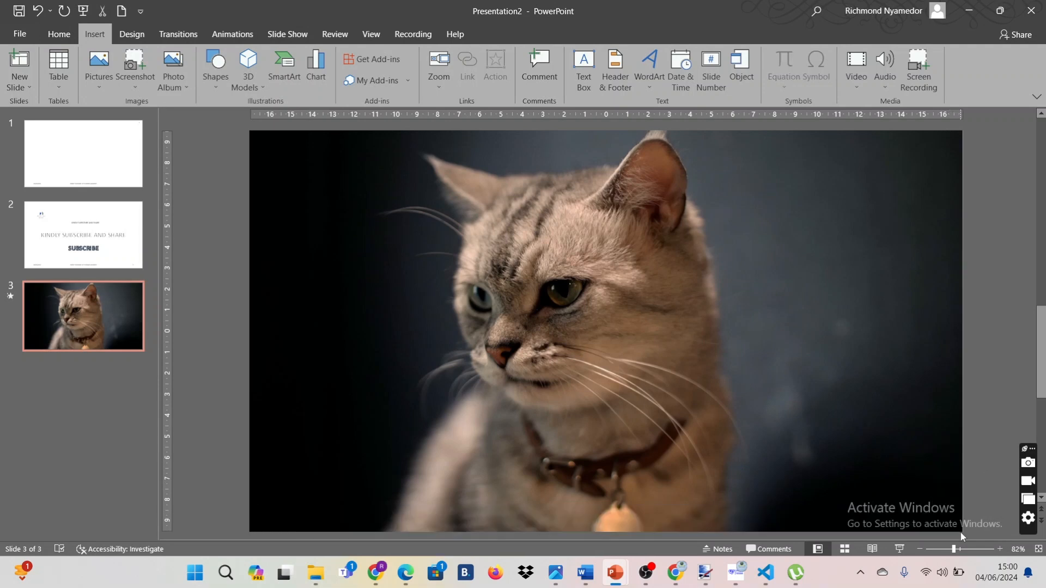
Step: Shrink the cat video to about 20.5 cm wide in the upper middle of slide 3, and play it
left_click(919, 461)
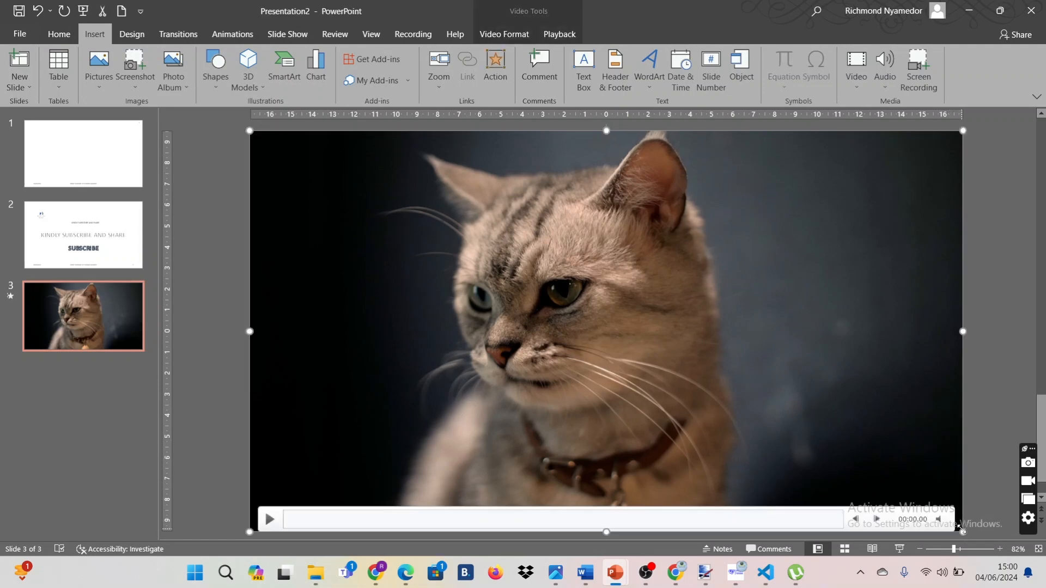
left_click_drag(959, 529, 686, 377)
left_click_drag(499, 185, 619, 209)
left_click(389, 417)
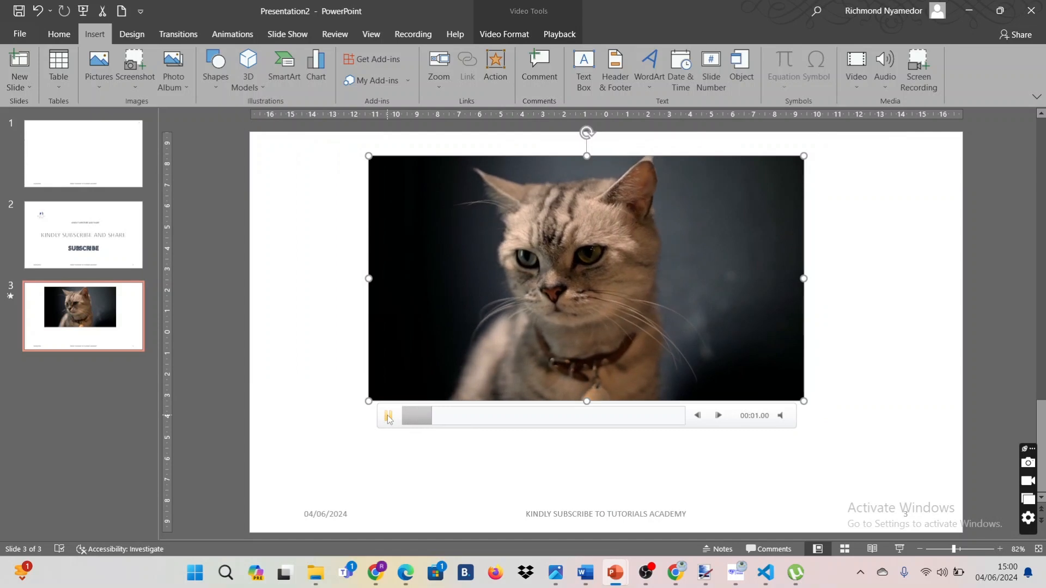
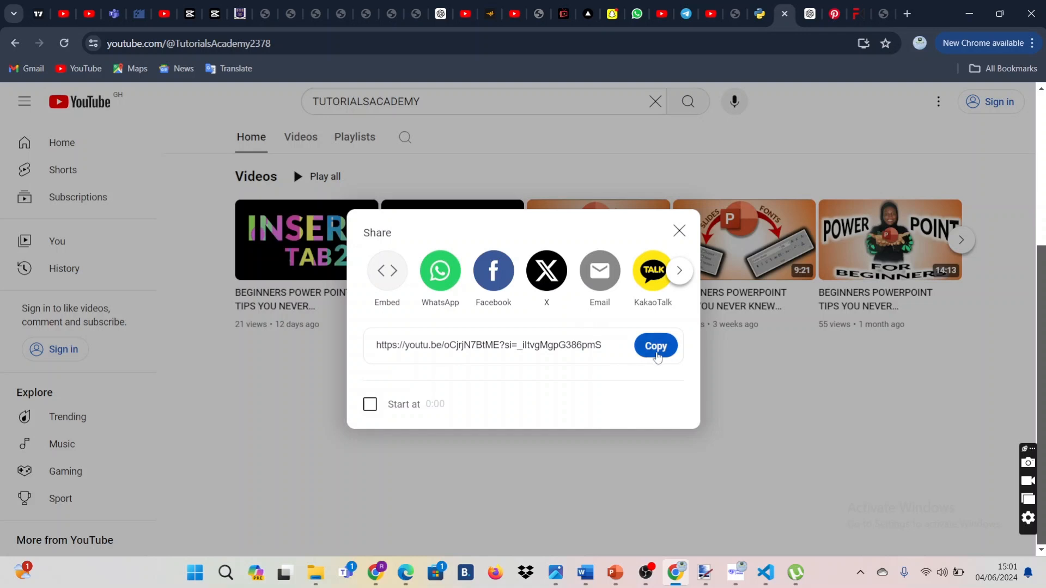
Step: Copy the share link of the YouTube video and switch back to Presentation2 in PowerPoint, where the online video address is requested
left_click(657, 353)
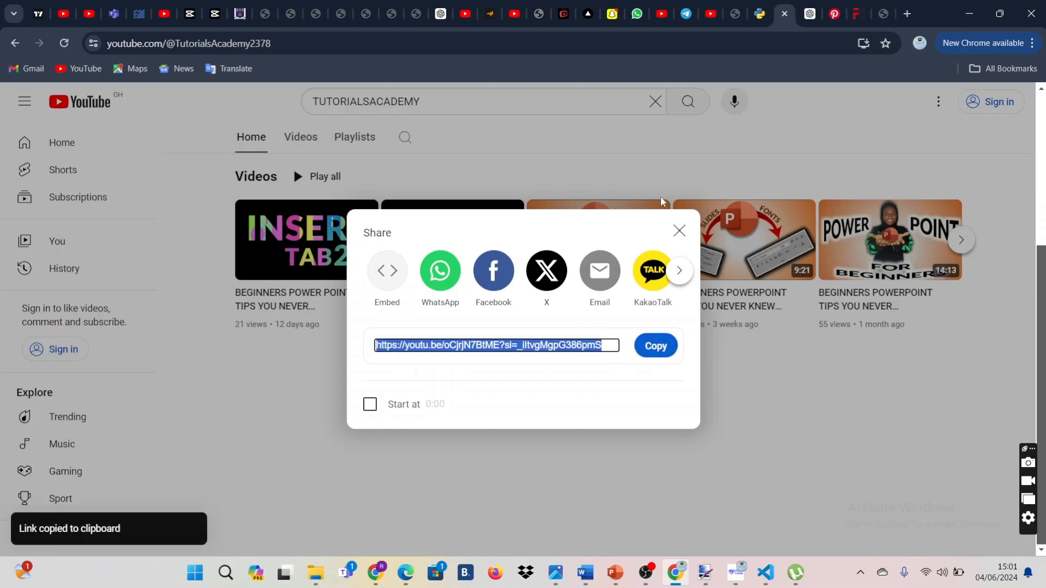
mouse_move(624, 585)
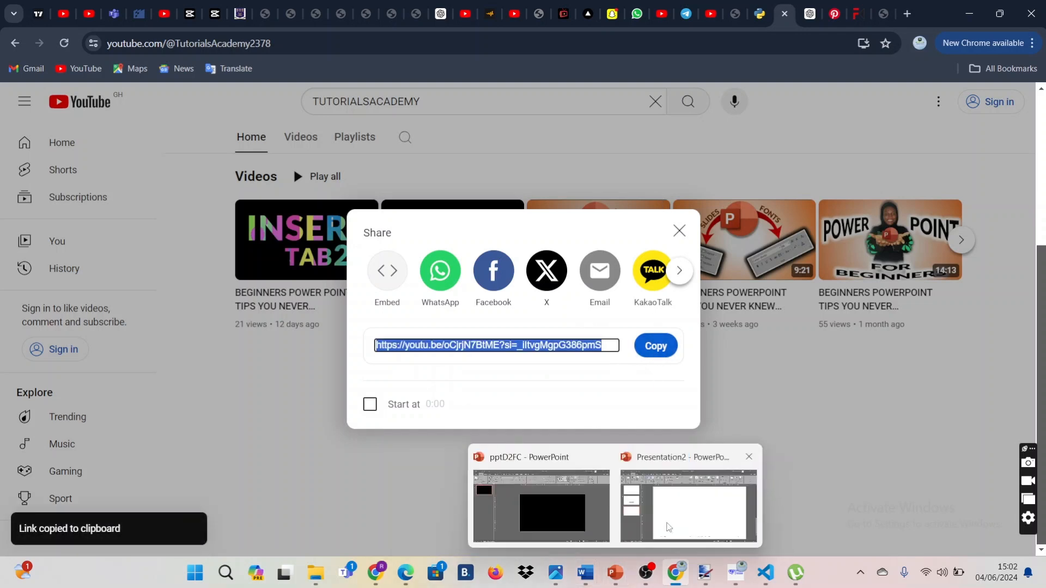
left_click(667, 529)
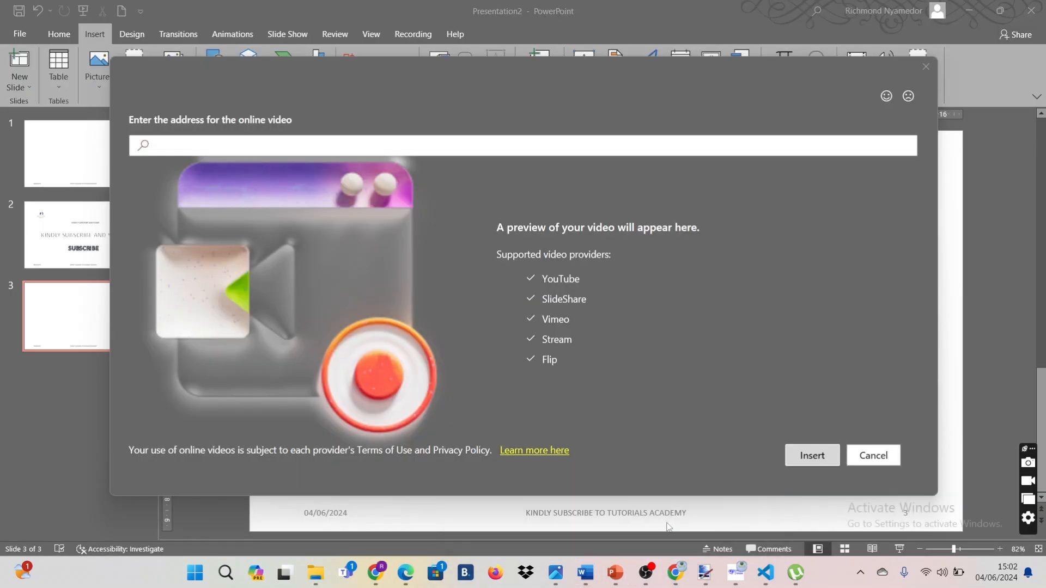
Step: Reopen the online video insertion for slide 3, enter the copied YouTube share link as the address, and insert the video
left_click(334, 147)
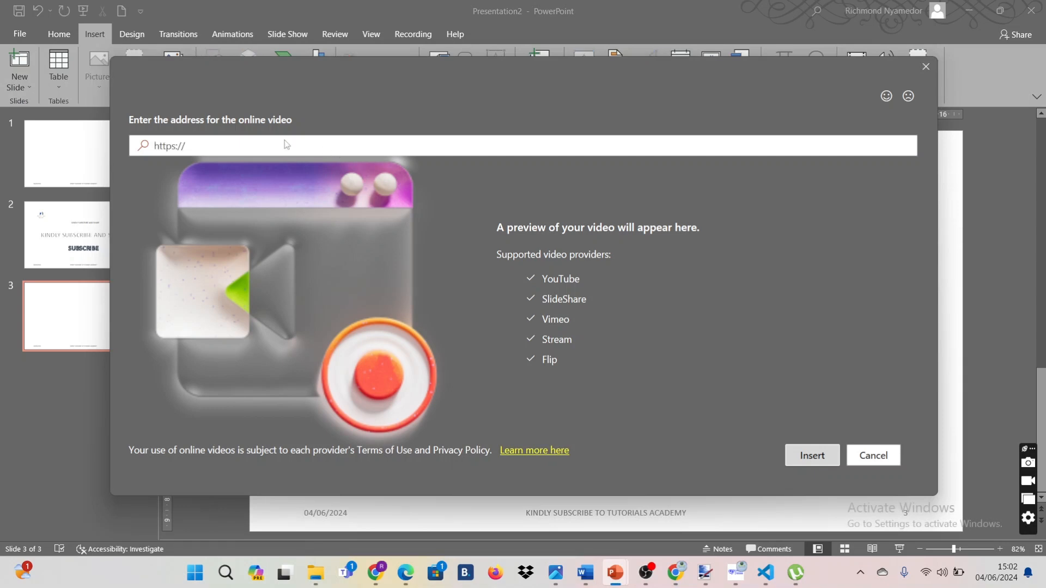
left_click(927, 67)
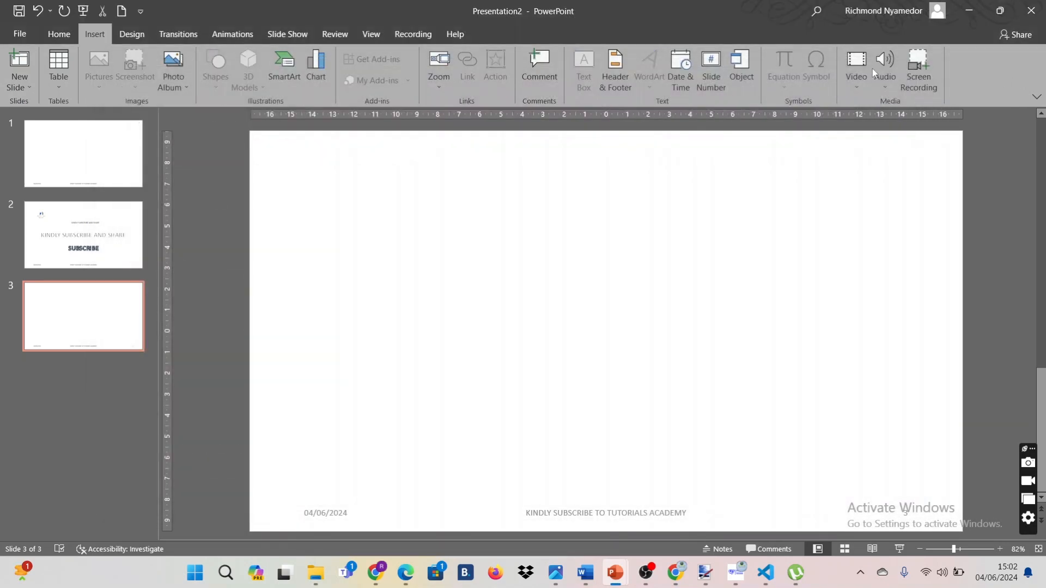
left_click(866, 84)
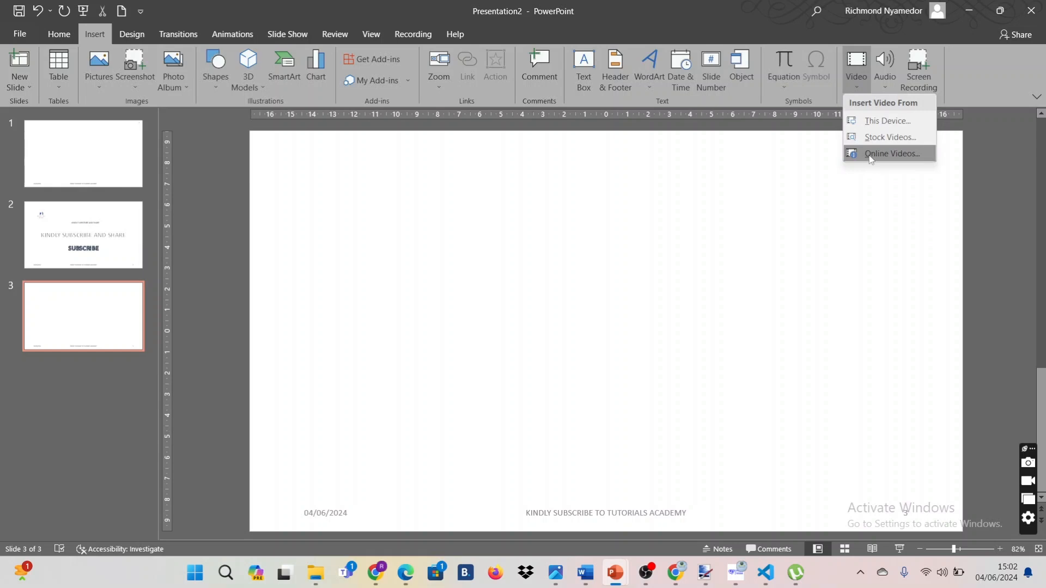
left_click(870, 155)
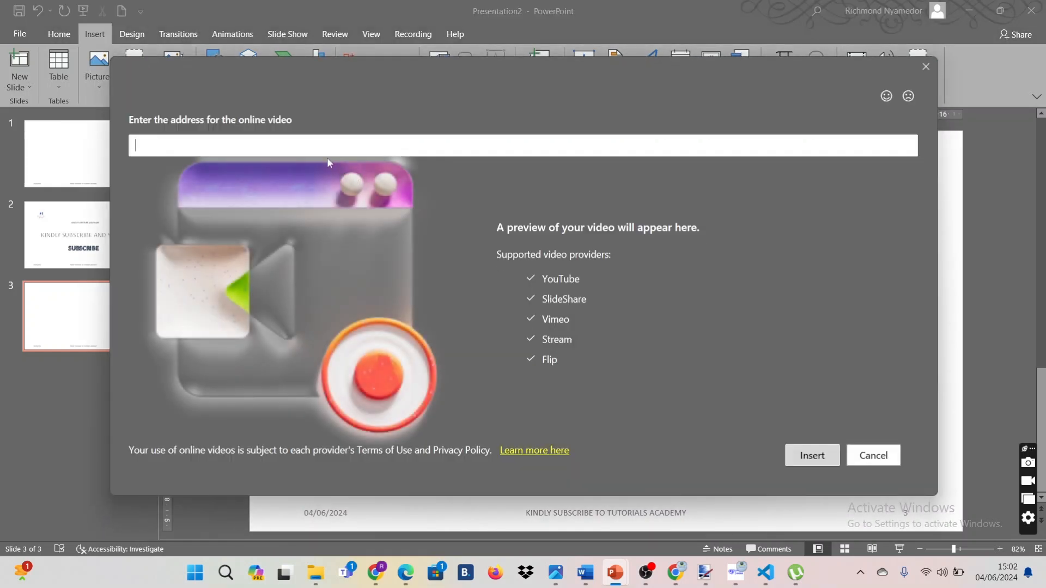
key("ctrl+v")
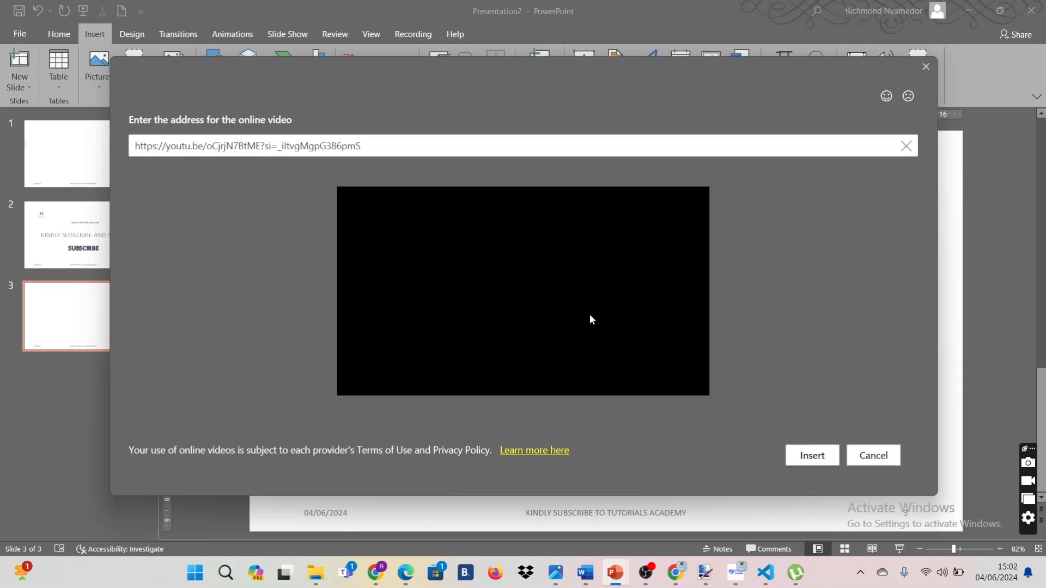
left_click(810, 456)
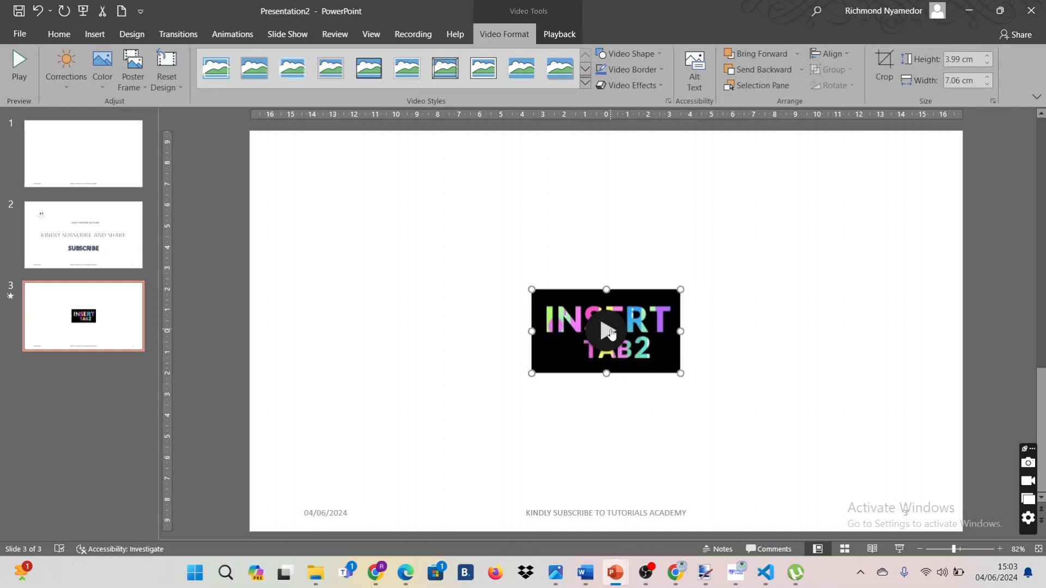
Step: Enlarge the YouTube video to about 16.9 cm wide around the middle of slide 3
left_click(611, 334)
left_click_drag(681, 374, 768, 423)
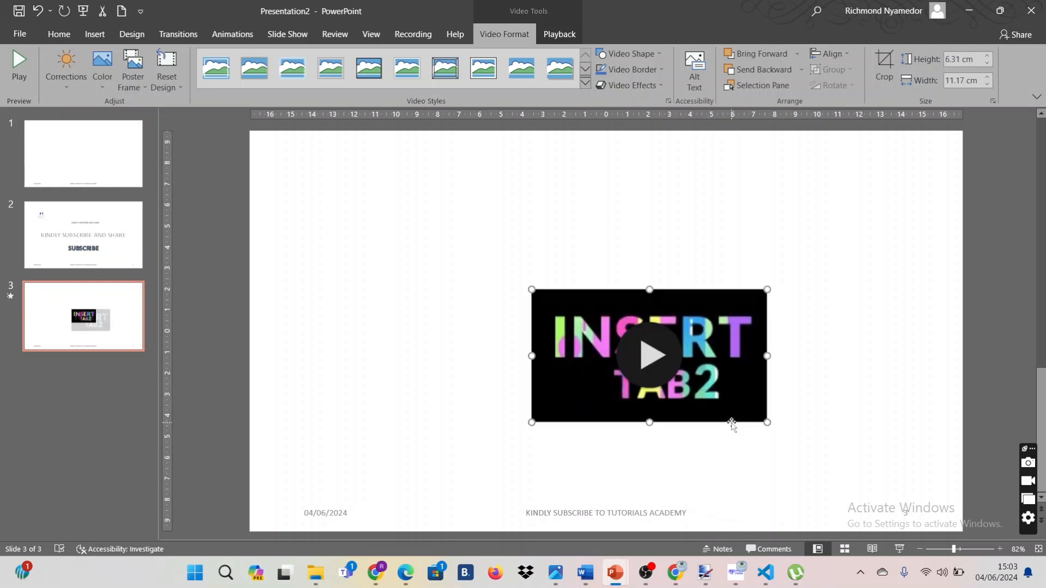
left_click(653, 357)
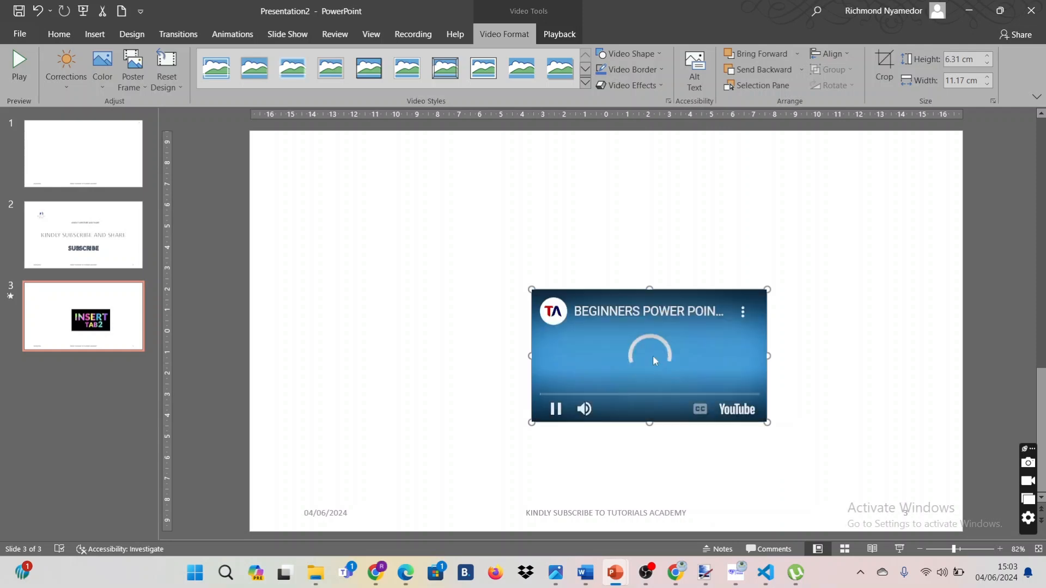
left_click(531, 288)
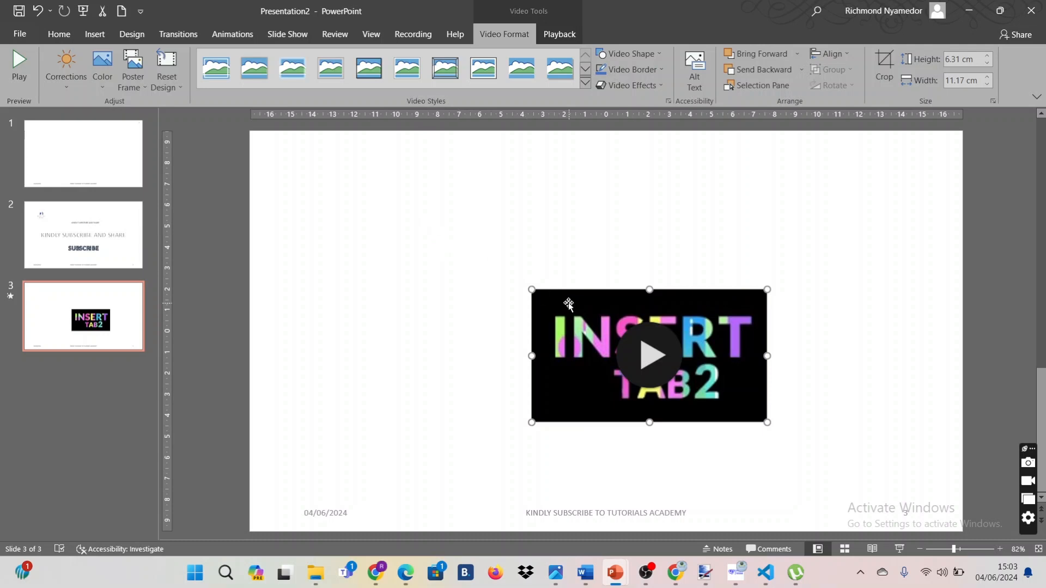
left_click_drag(531, 289, 411, 221)
Step: Play the enlarged YouTube video on slide 3, pause it, dismiss the suggested videos, and resume playback
left_click(585, 322)
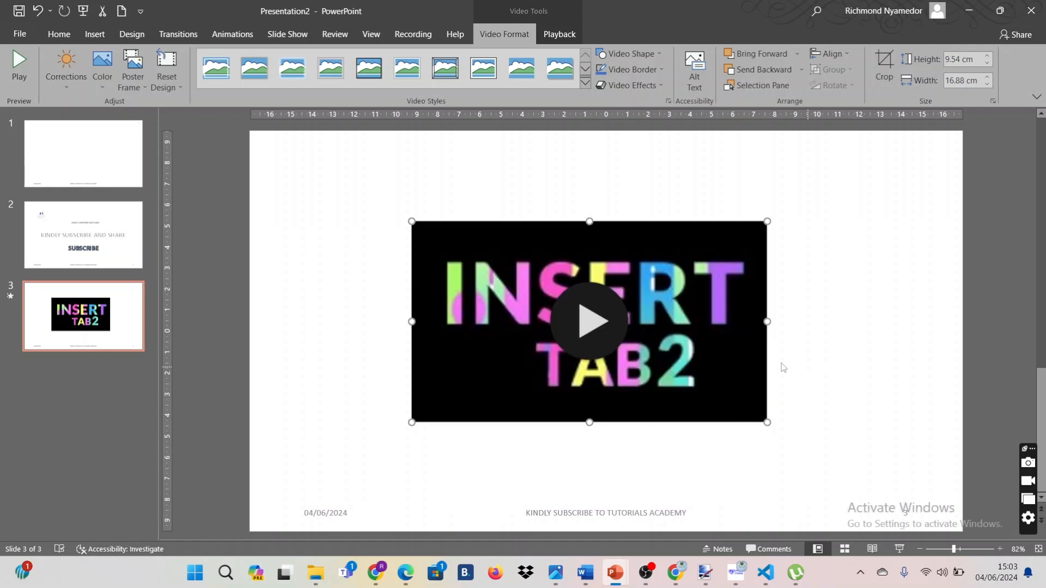
left_click(610, 335)
left_click(601, 337)
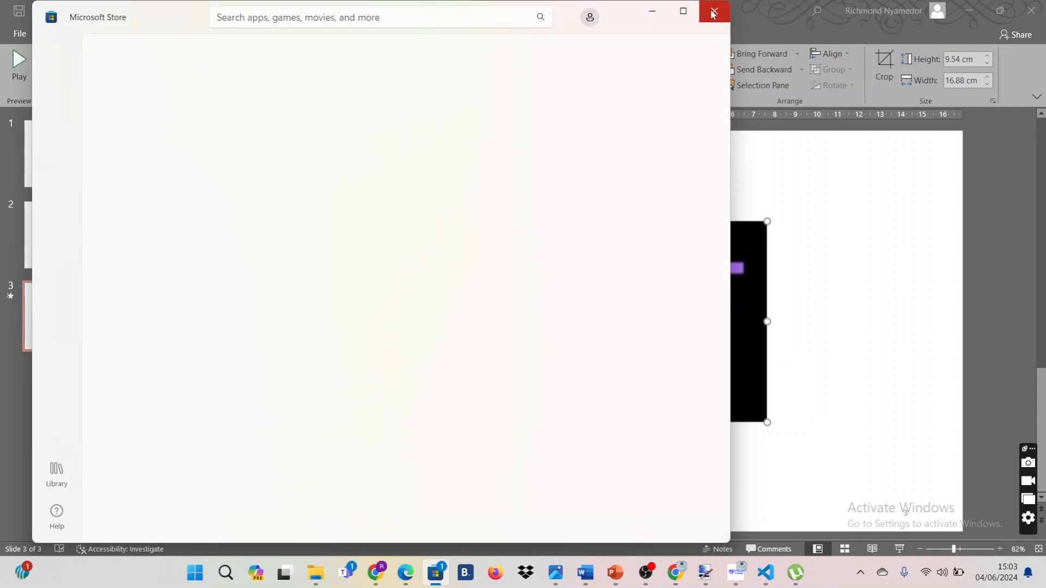
left_click(714, 10)
left_click(600, 333)
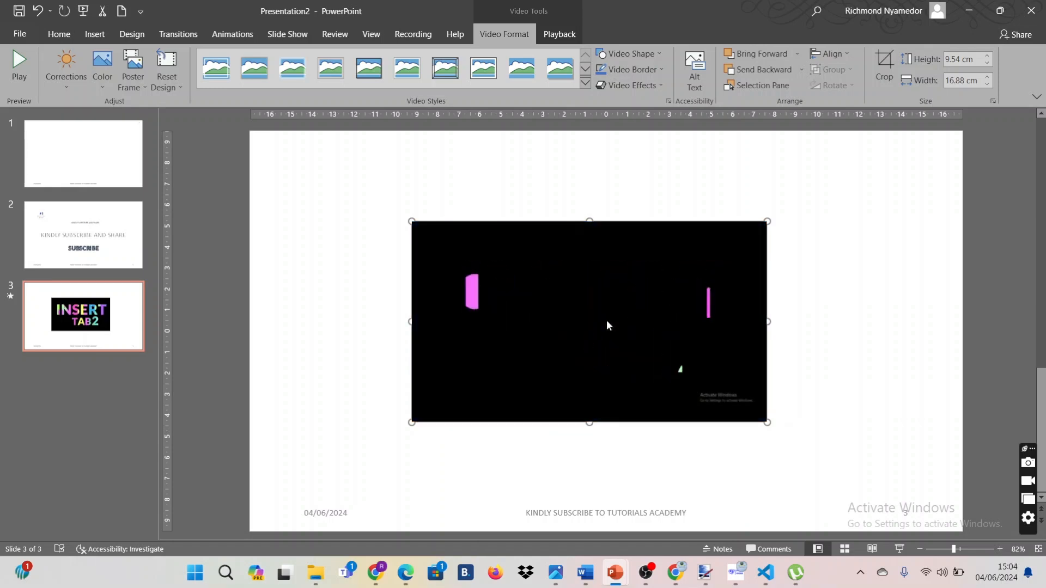
mouse_move(703, 286)
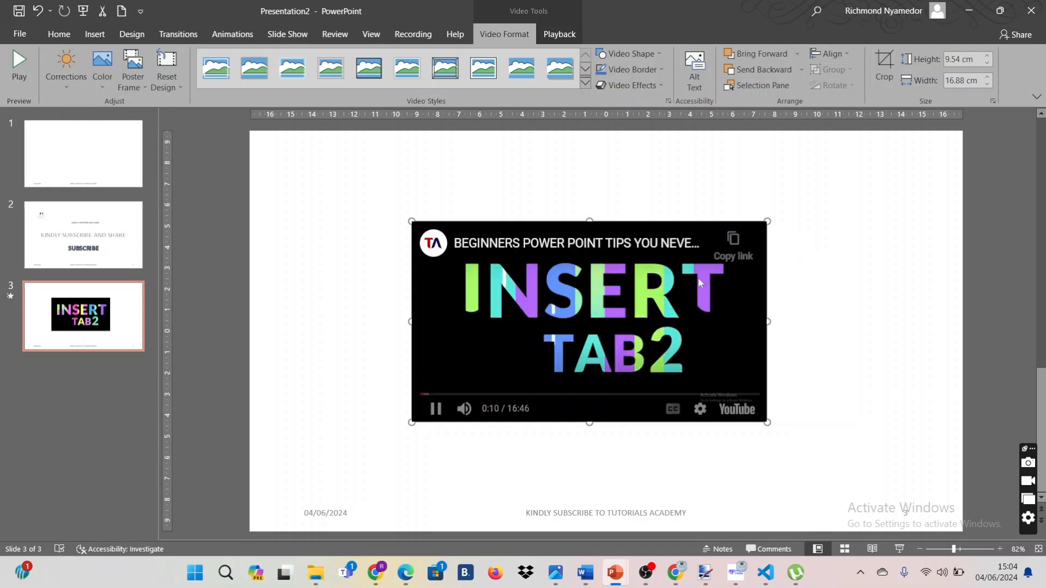
left_click(437, 407)
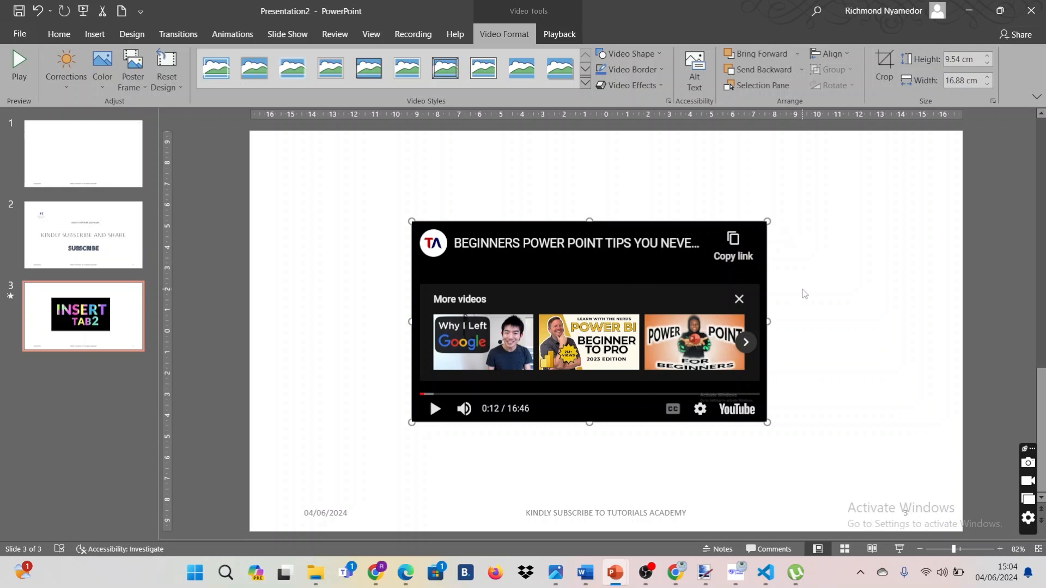
left_click(740, 300)
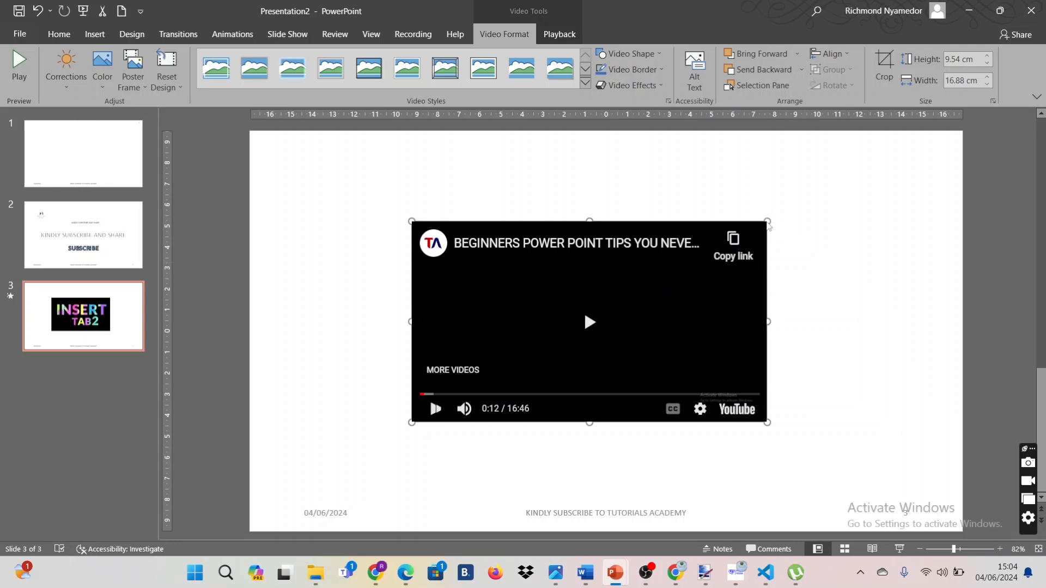
left_click(436, 409)
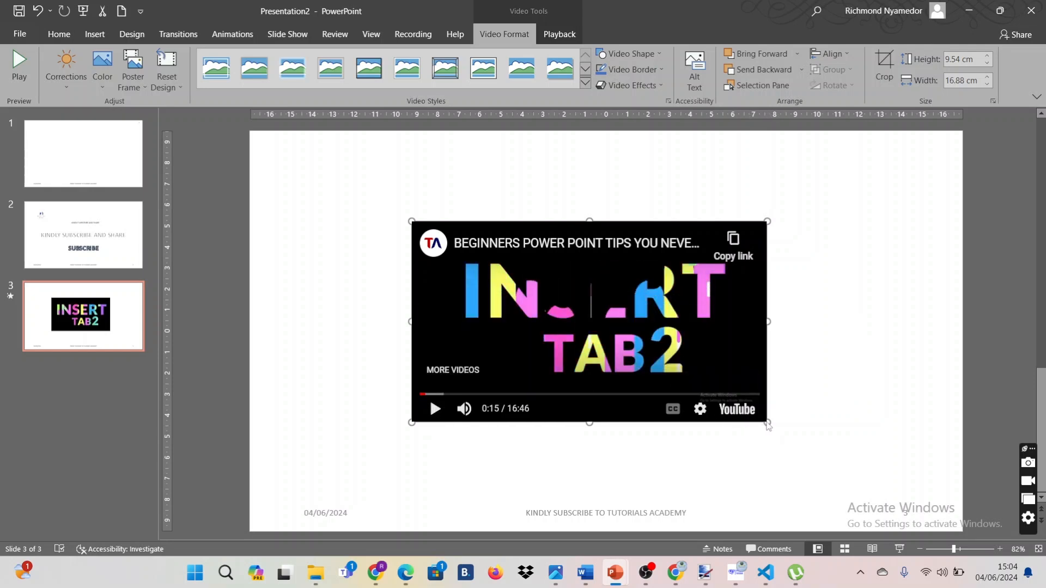
Step: Delete the YouTube video from slide 3 and review the available sources for inserting a video
left_click(766, 423)
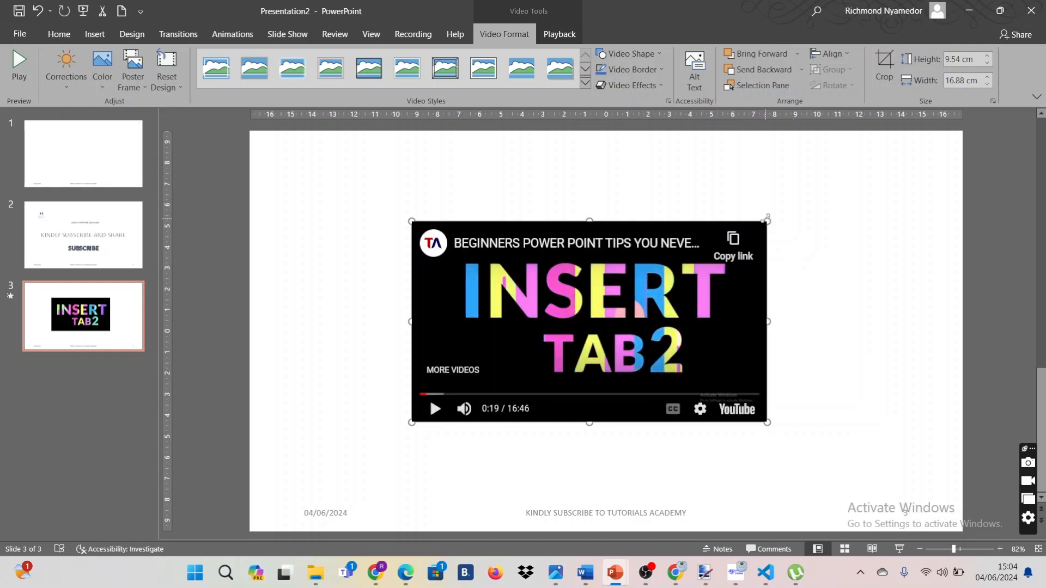
key("Delete")
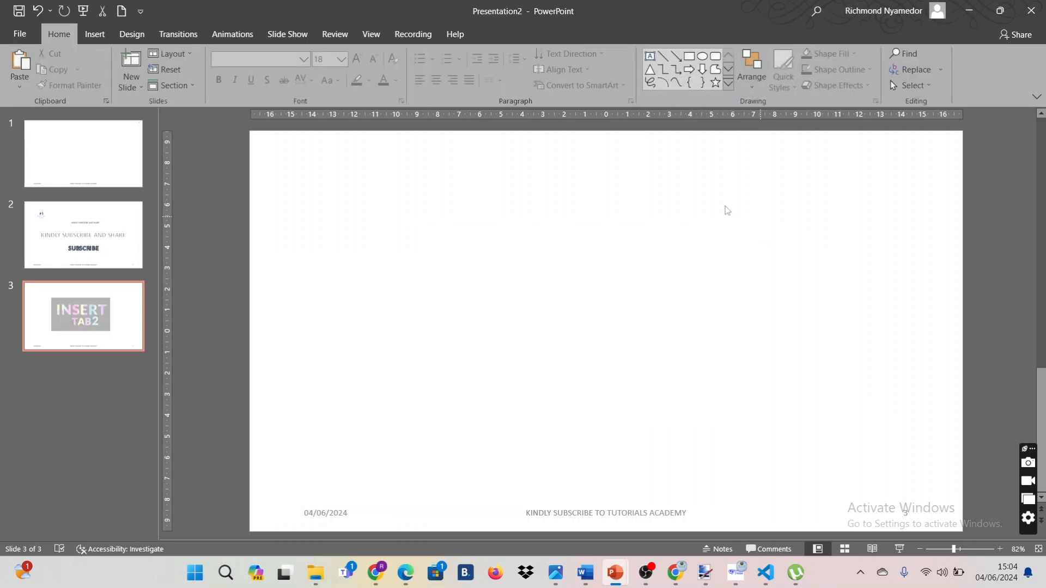
left_click(87, 37)
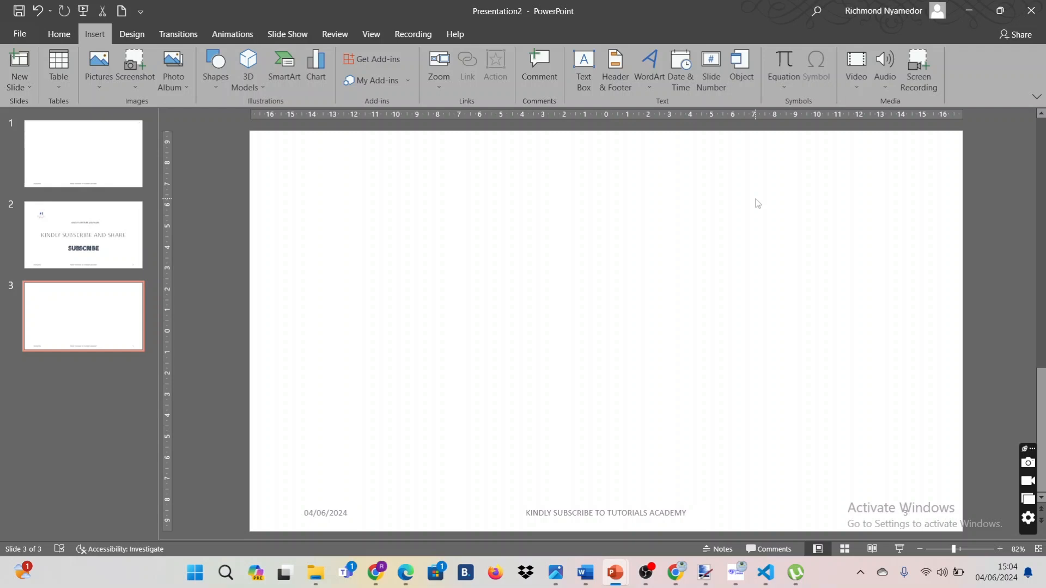
left_click(876, 82)
left_click(858, 81)
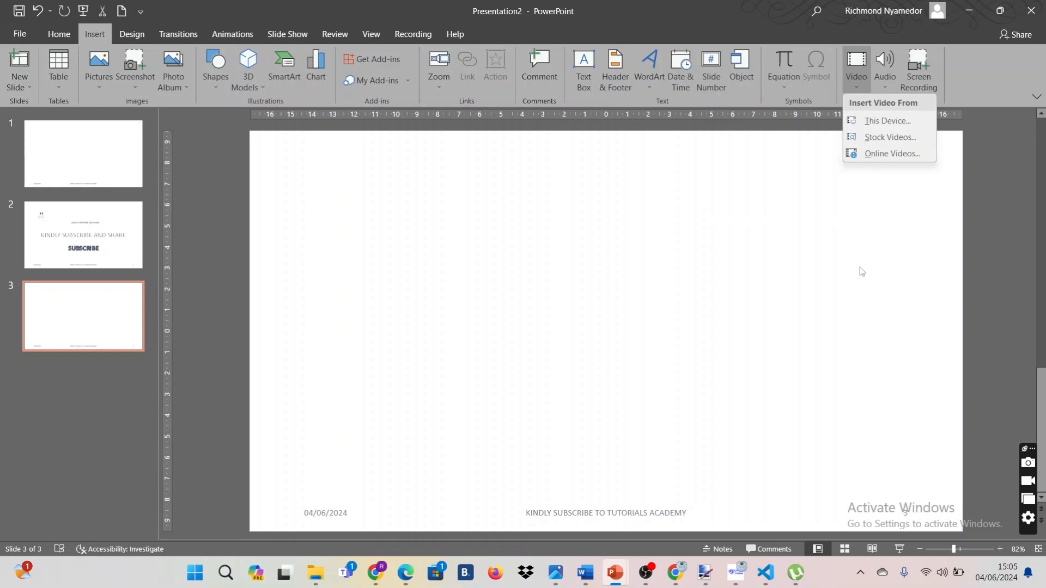
left_click(745, 188)
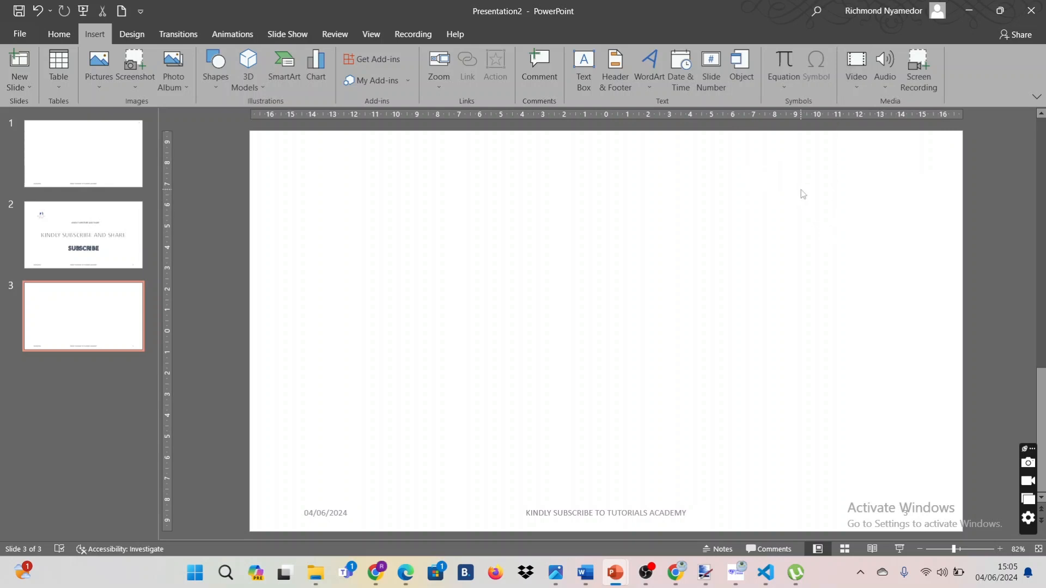
Step: Start recording a new audio clip for slide 3 under the name Recorded Sound
left_click(882, 86)
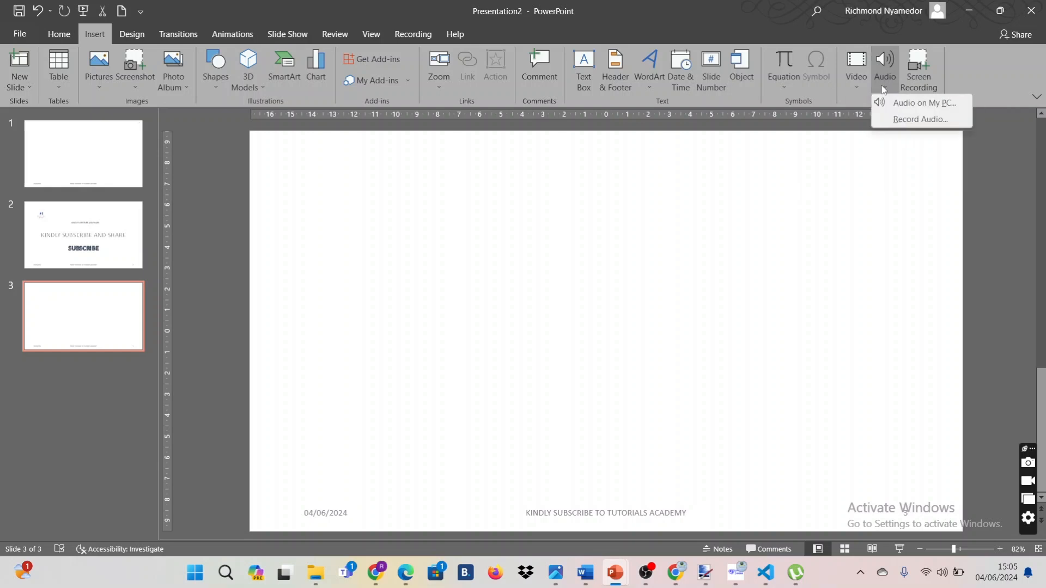
left_click(935, 120)
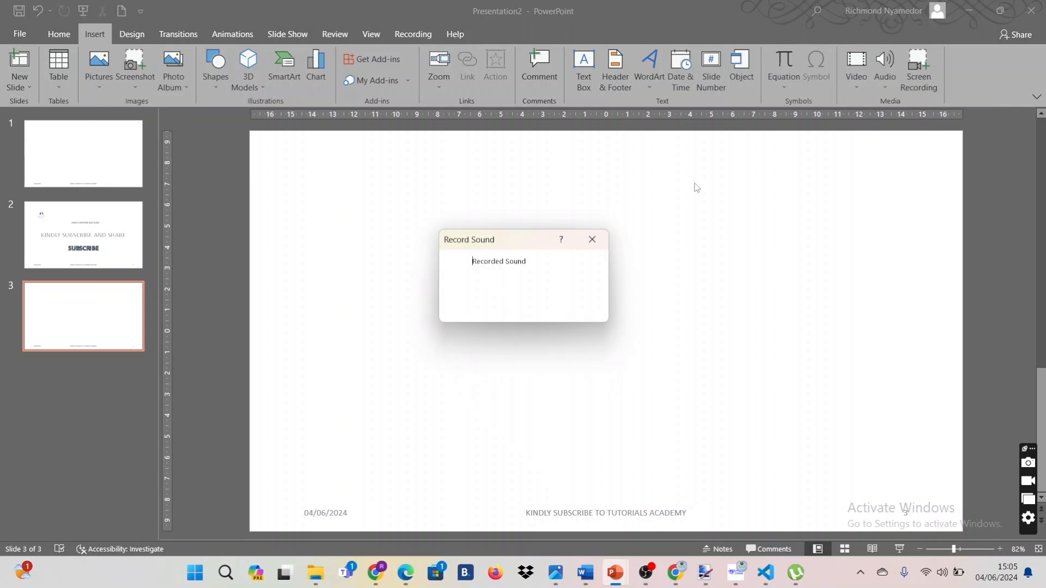
left_click(498, 289)
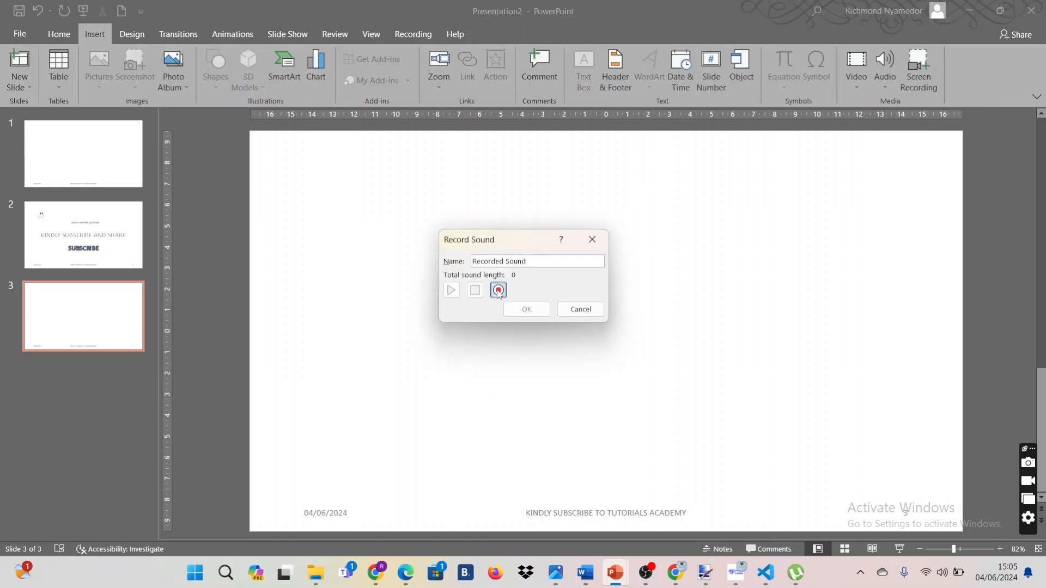